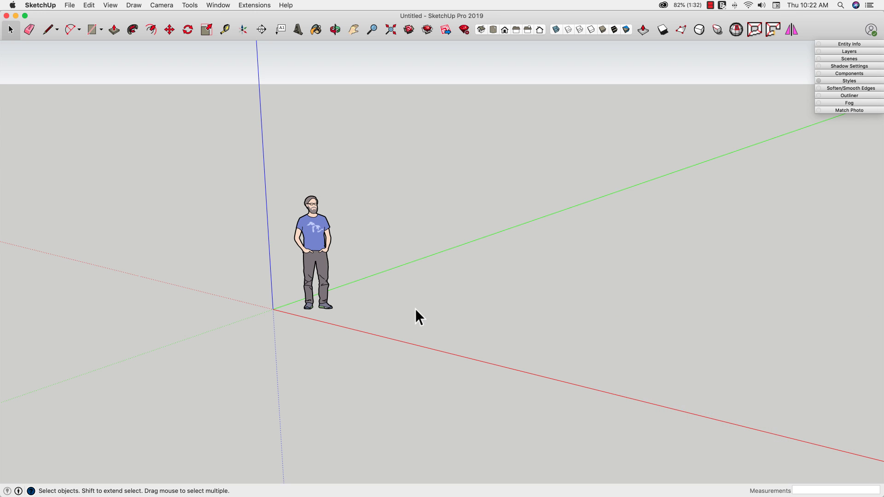
Step: Draw a flat circle with a 5' 3" radius on the ground beside the scale figure
middle_drag(303, 128, 148, 68)
click(101, 29)
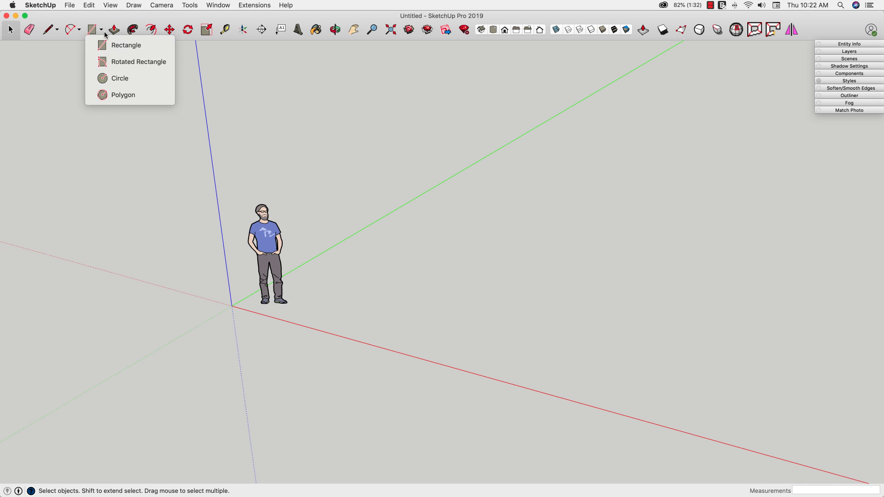
click(110, 79)
scroll(375, 272, right, 3)
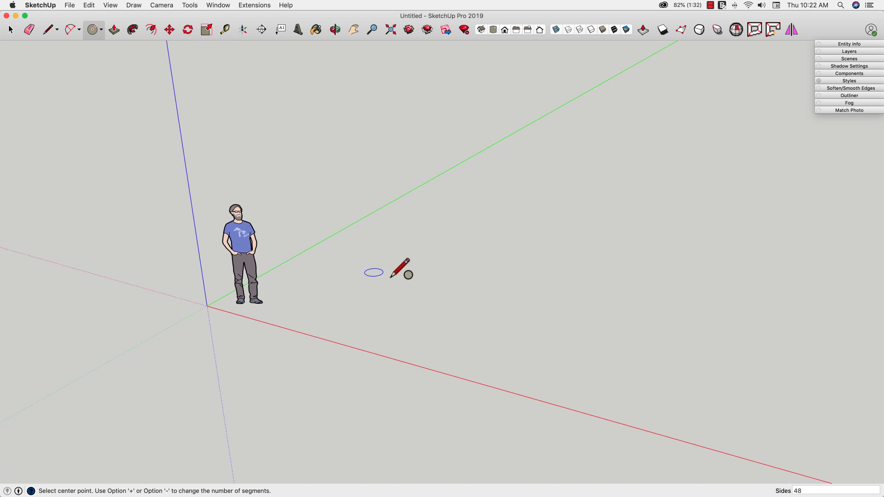
scroll(401, 300, down, 3)
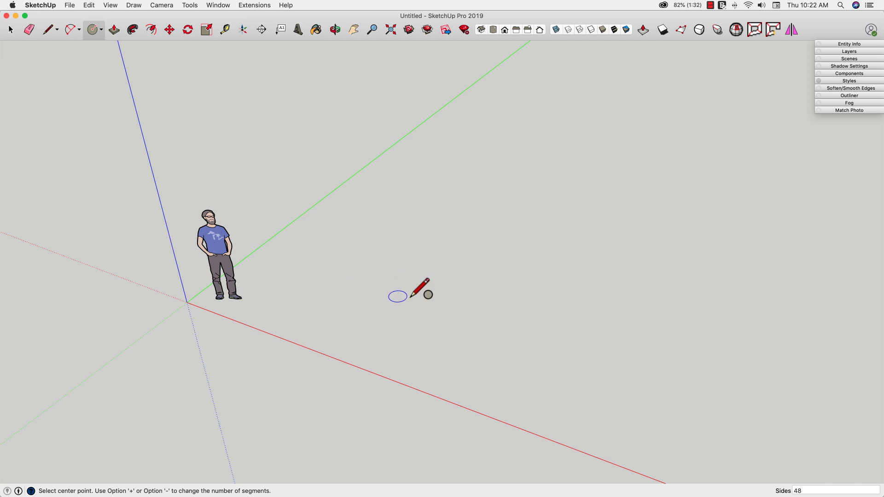
shift+middle_drag(458, 296, 401, 296)
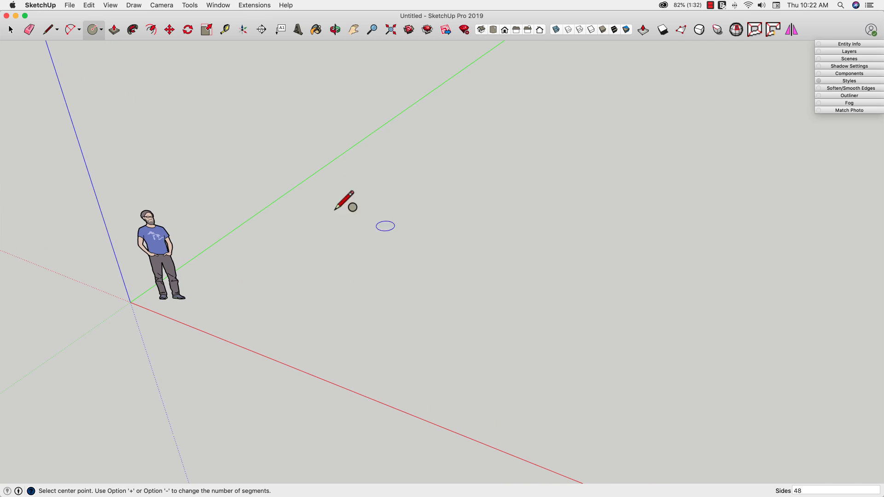
click(377, 266)
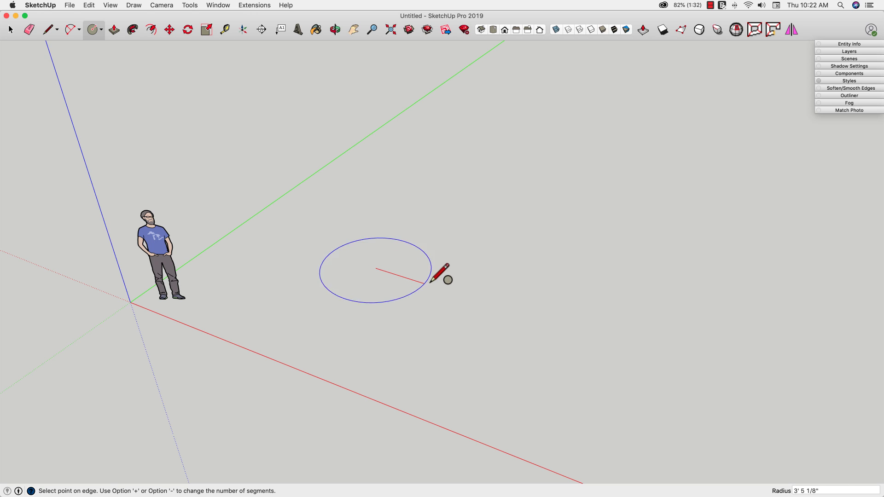
click(452, 291)
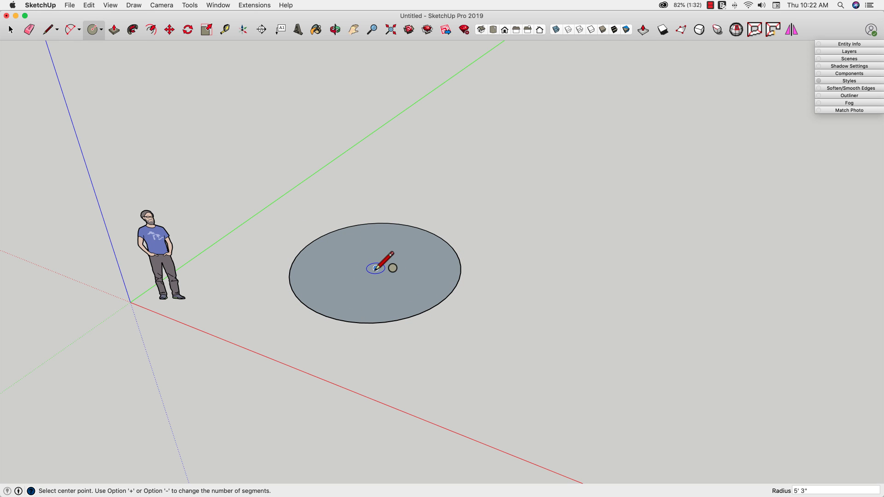
middle_drag(376, 268, 377, 266)
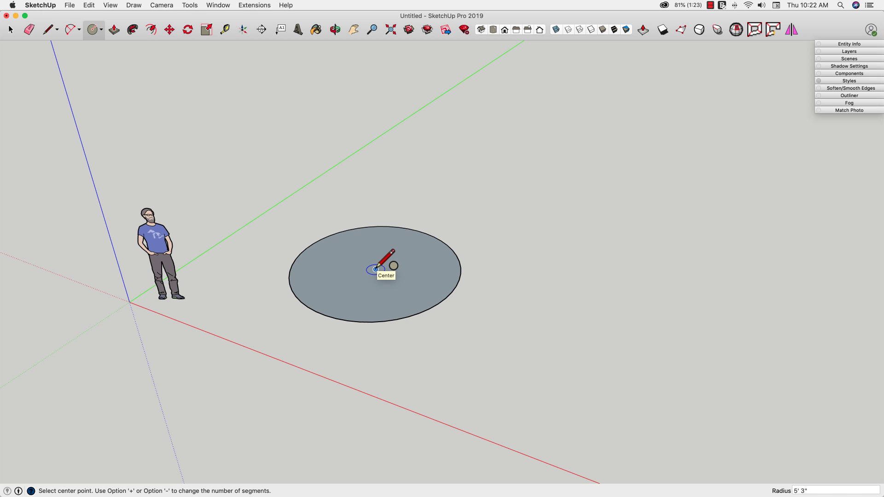
Step: Draw a vertical 12" radius circle at the disc's centre, half below the ground
key(Left)
click(375, 269)
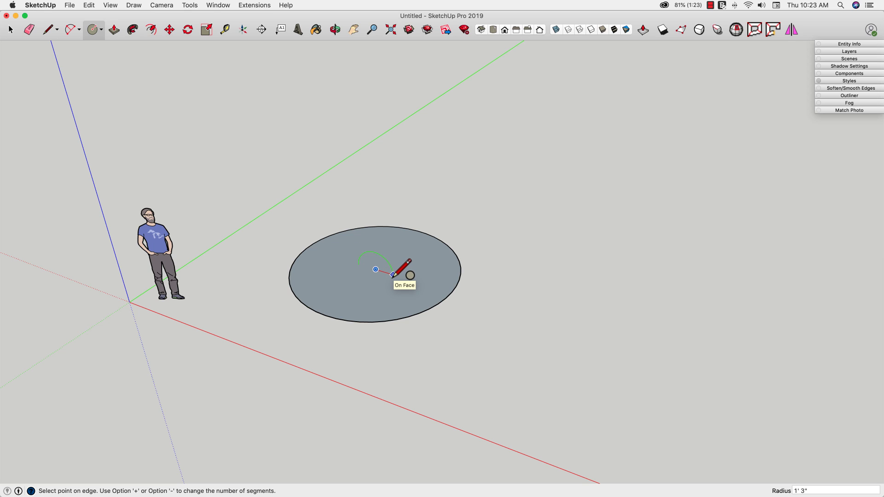
text(12)
key(Return)
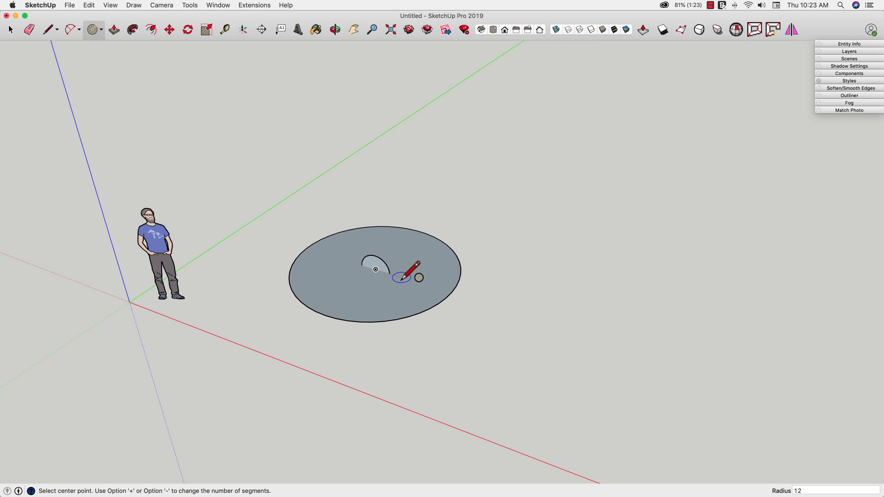
mouse_move(369, 305)
middle_down()
mouse_move(355, 346)
mouse_move(366, 314)
middle_up()
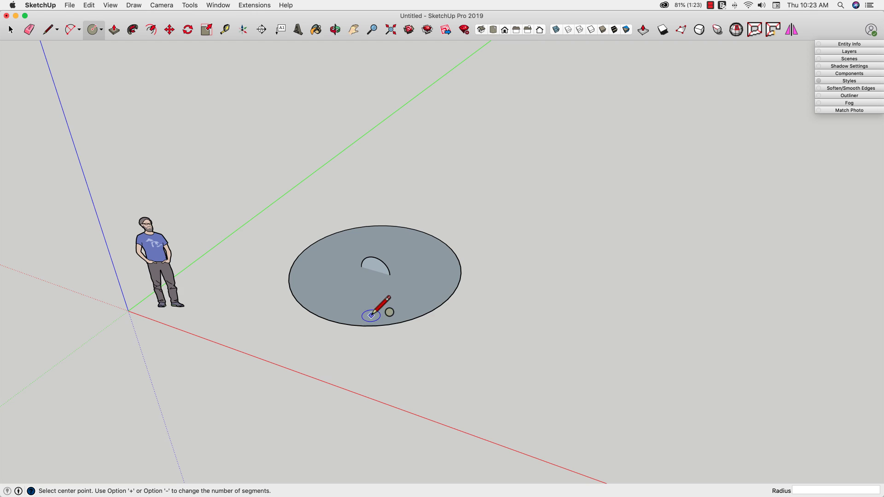
scroll(367, 288, up, 4)
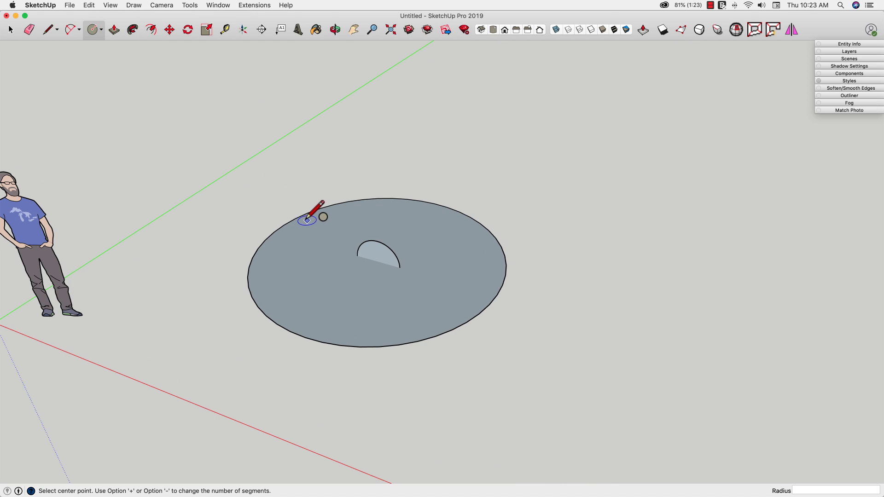
Step: Sweep the upright circle's face along the large circle's edge with Follow Me
key(space)
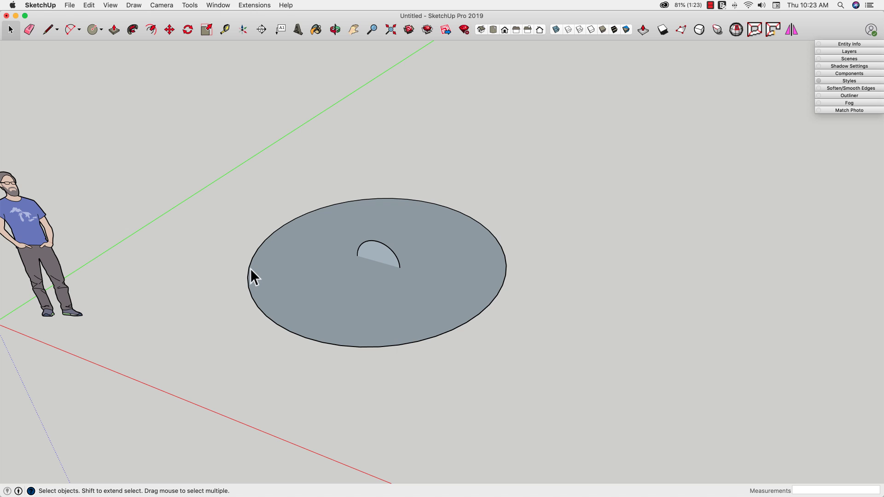
click(249, 270)
click(133, 29)
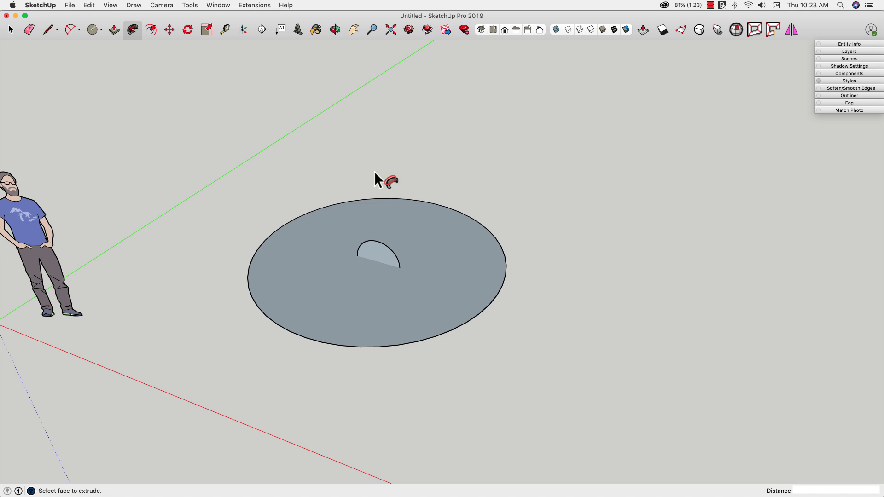
click(374, 252)
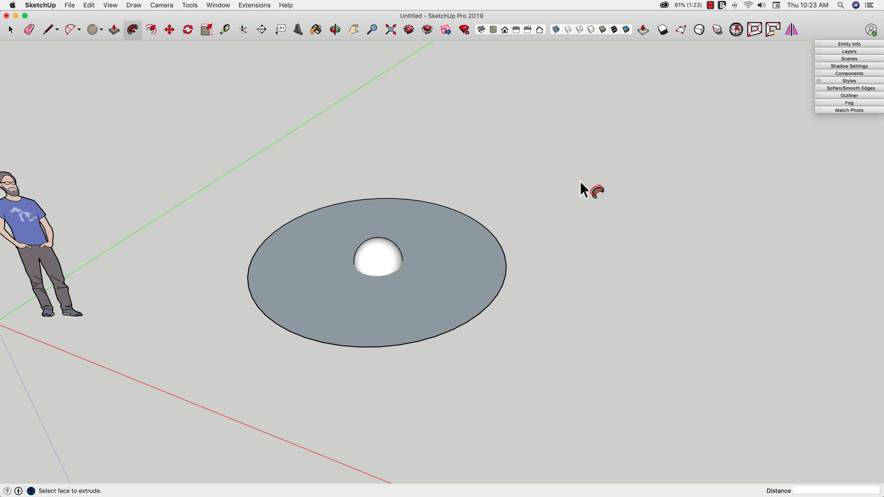
Step: Erase the large path circle and its disc, then select the sphere
key(e)
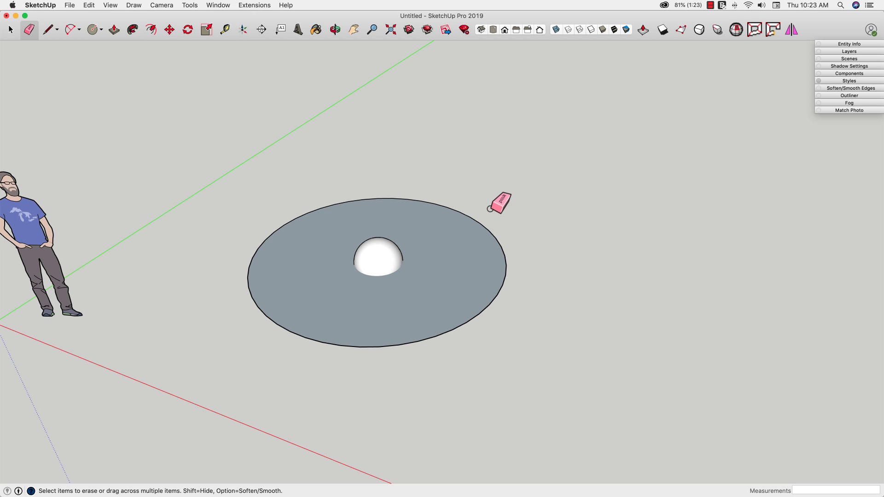
click(480, 229)
key(space)
click(382, 272)
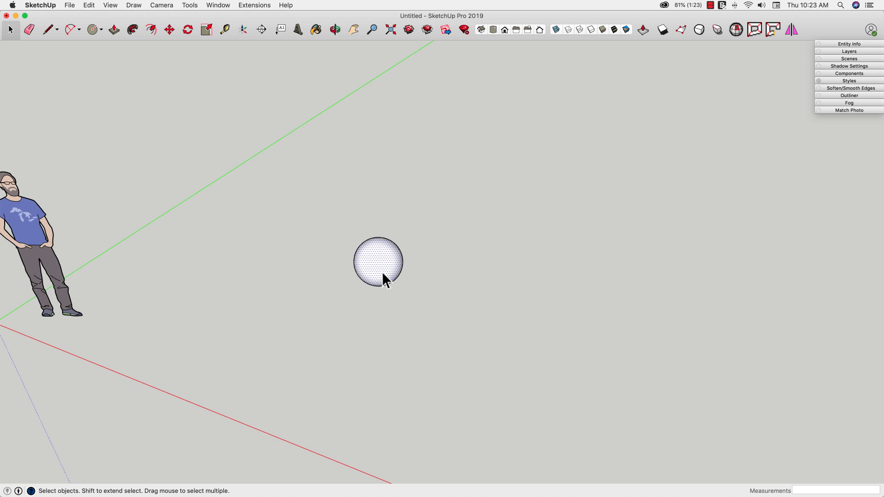
middle_drag(427, 255, 430, 259)
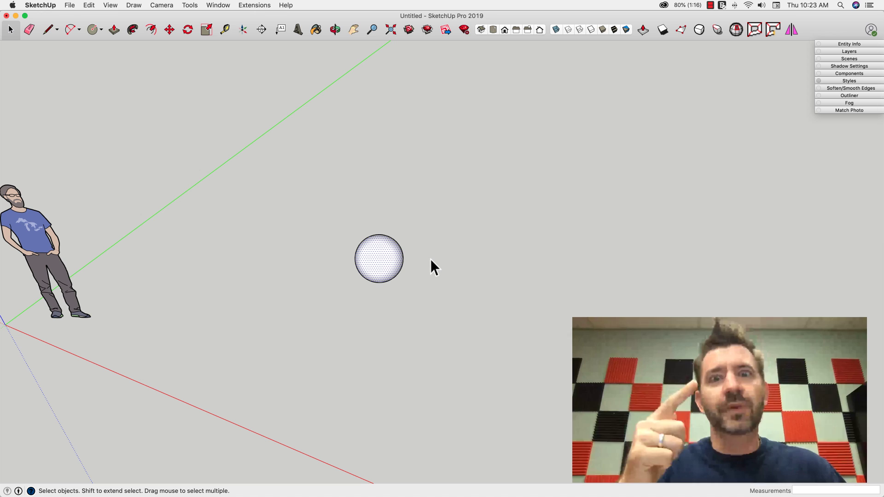
middle_drag(429, 281, 375, 271)
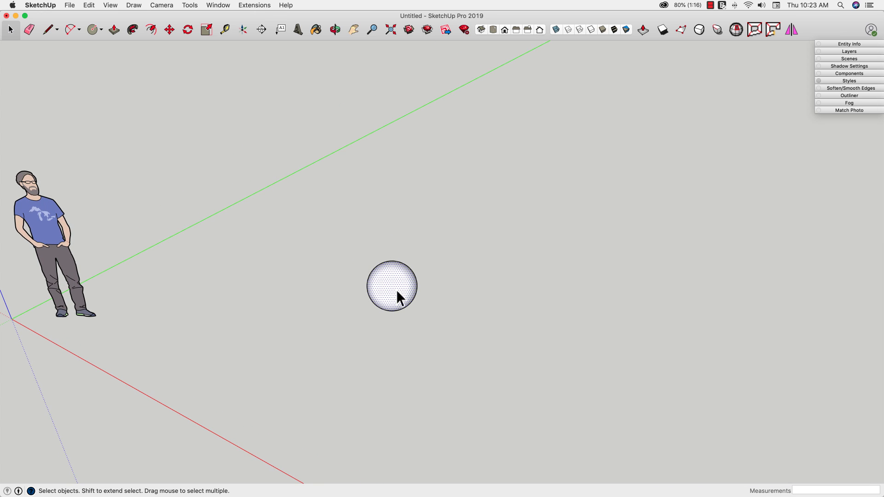
scroll(407, 285, up, 10)
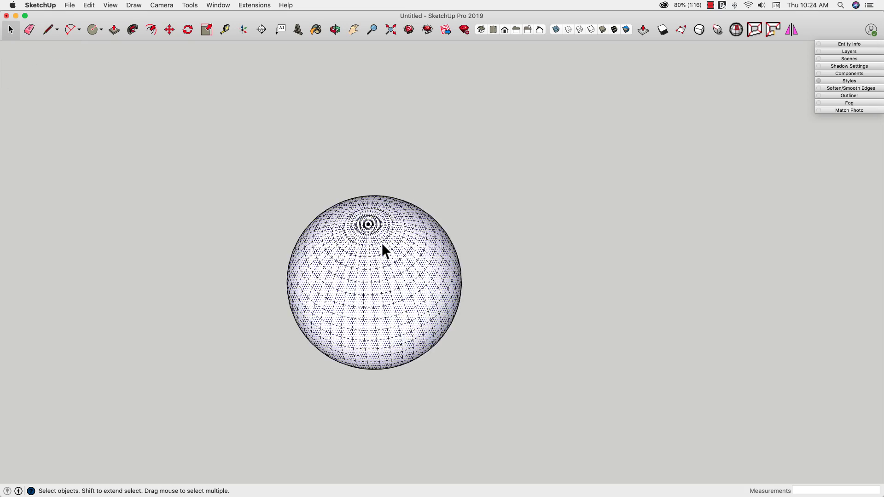
scroll(387, 249, up, 3)
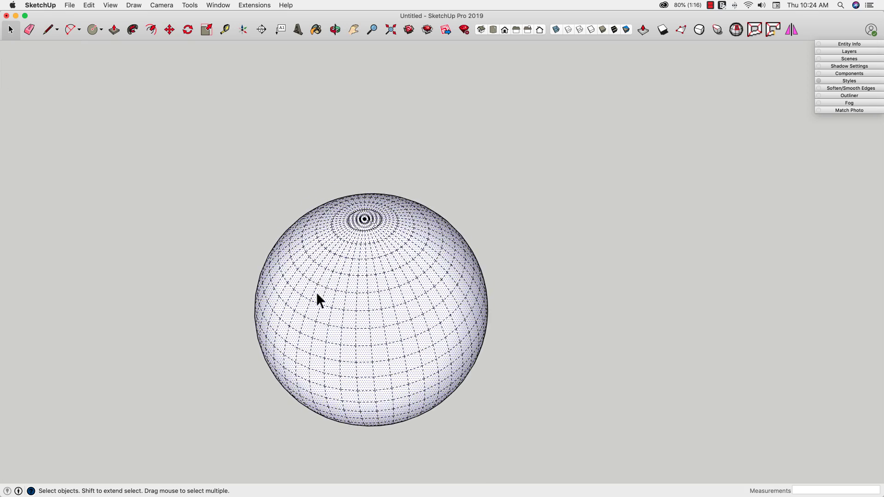
key(super+2)
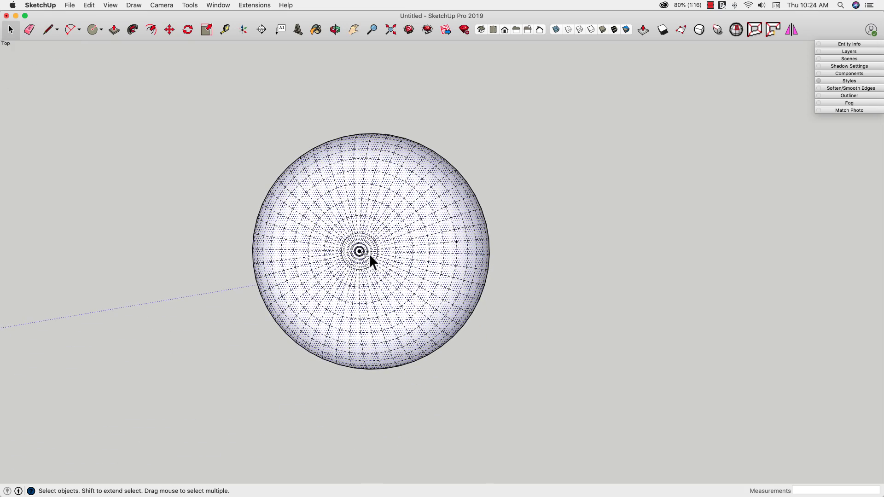
scroll(359, 253, up, 3)
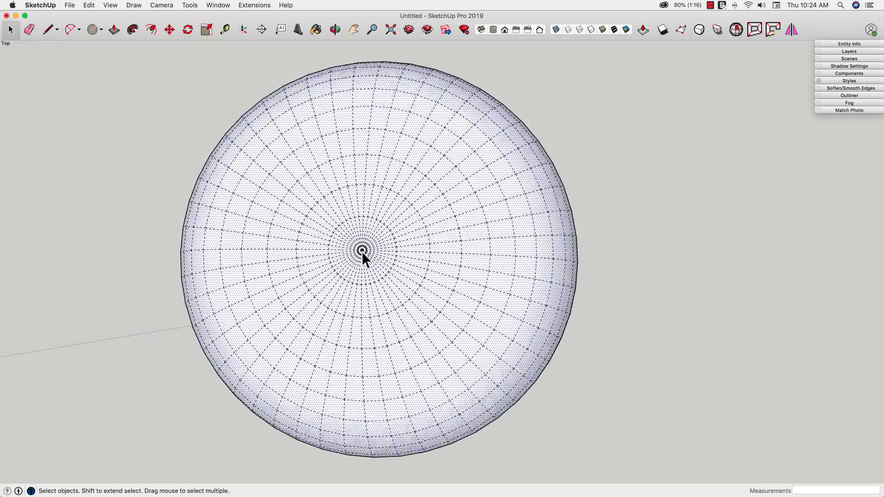
middle_drag(361, 251, 410, 190)
key(m)
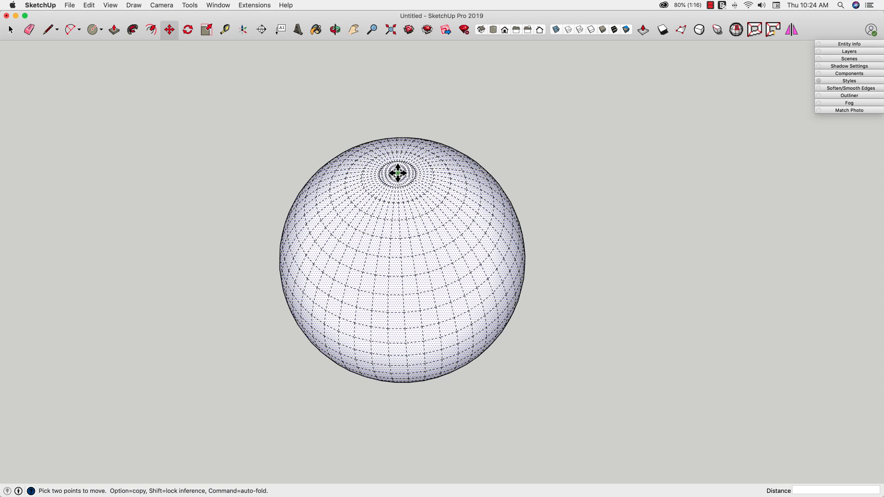
click(398, 173)
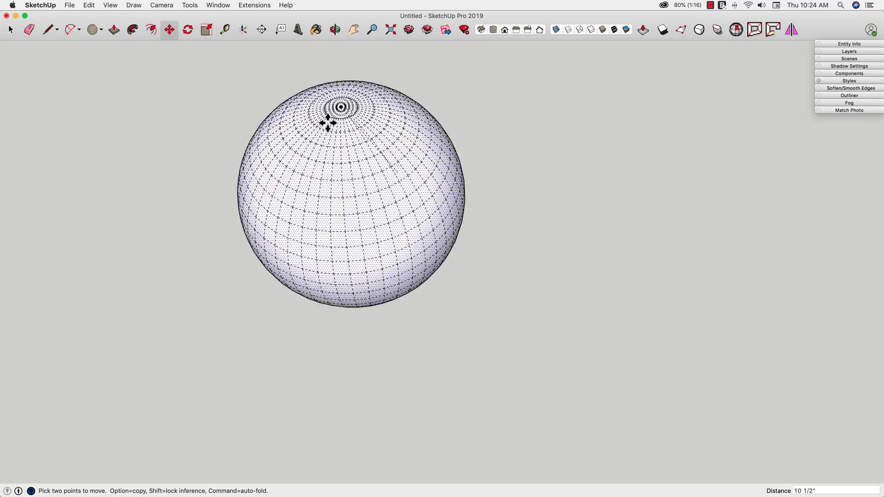
middle_drag(436, 184, 383, 275)
key(space)
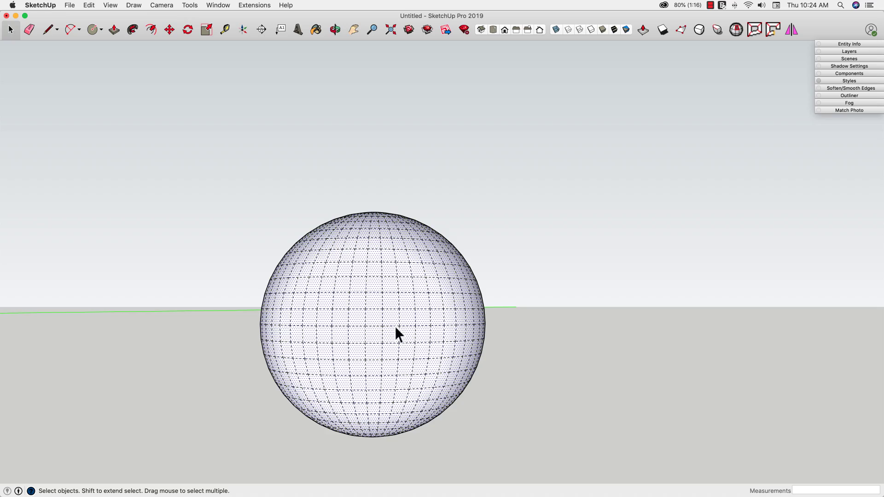
key(m)
middle_drag(394, 326, 455, 288)
key(space)
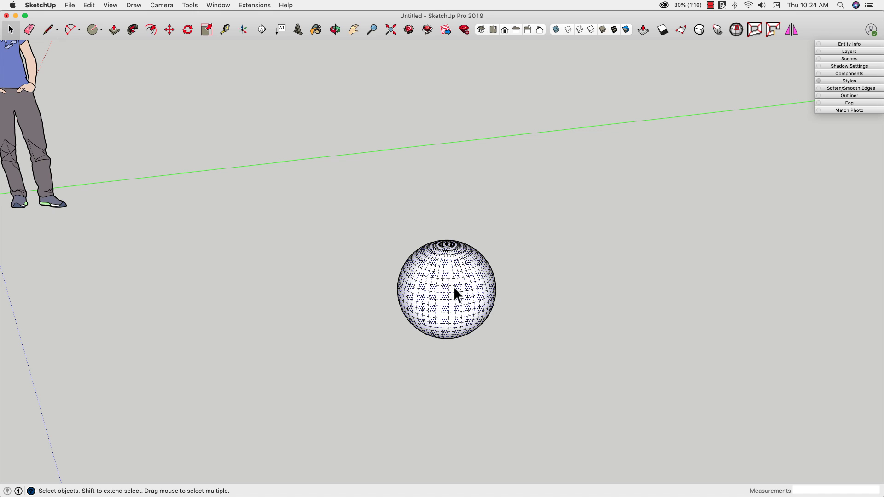
Step: Select the sphere and wrap it into a group with Make Group
middle_drag(475, 339, 438, 286)
right_click(438, 287)
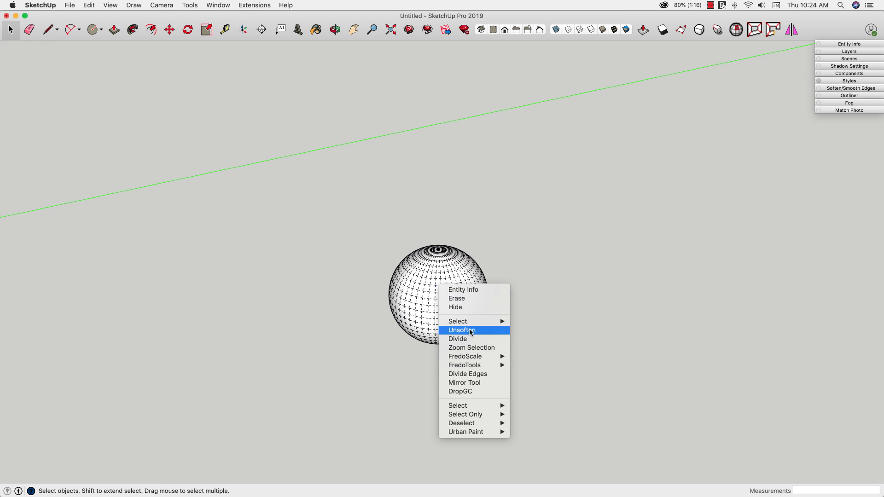
click(409, 291)
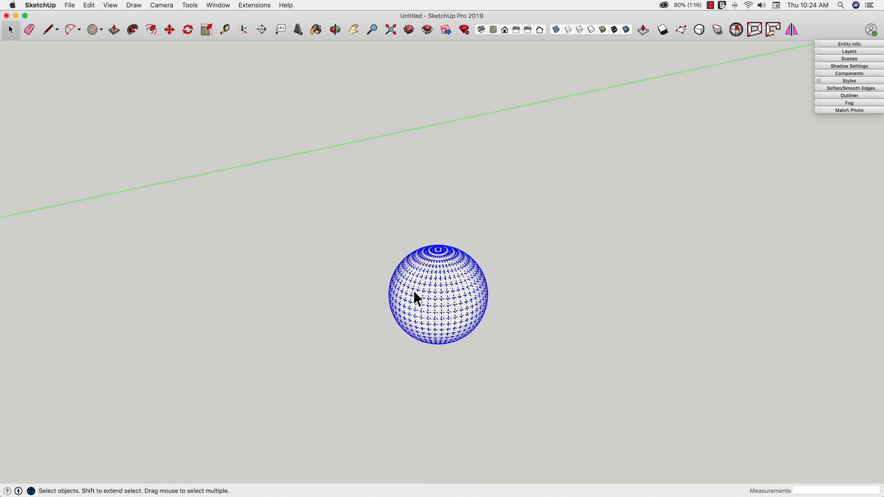
right_click(413, 290)
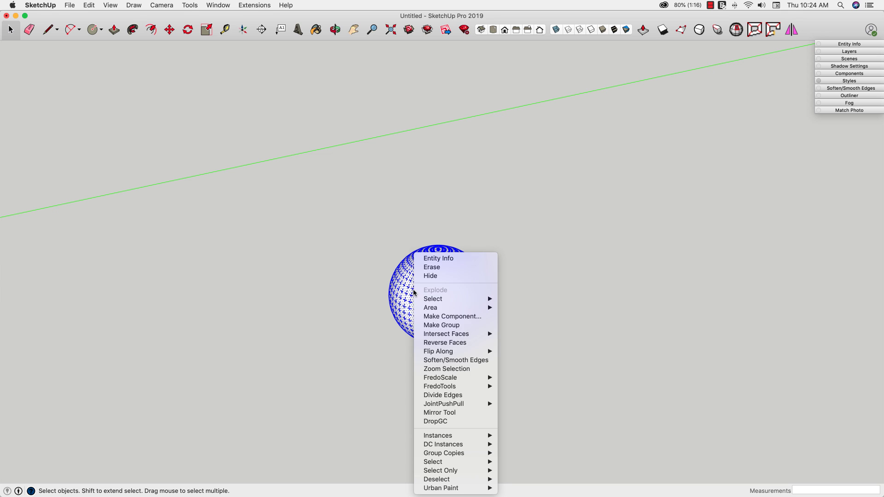
click(449, 326)
middle_drag(438, 239, 430, 258)
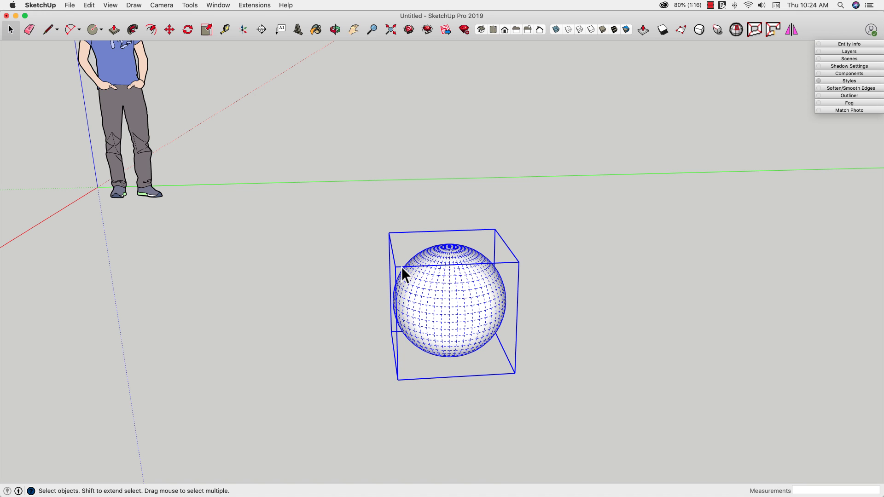
middle_drag(499, 301, 507, 331)
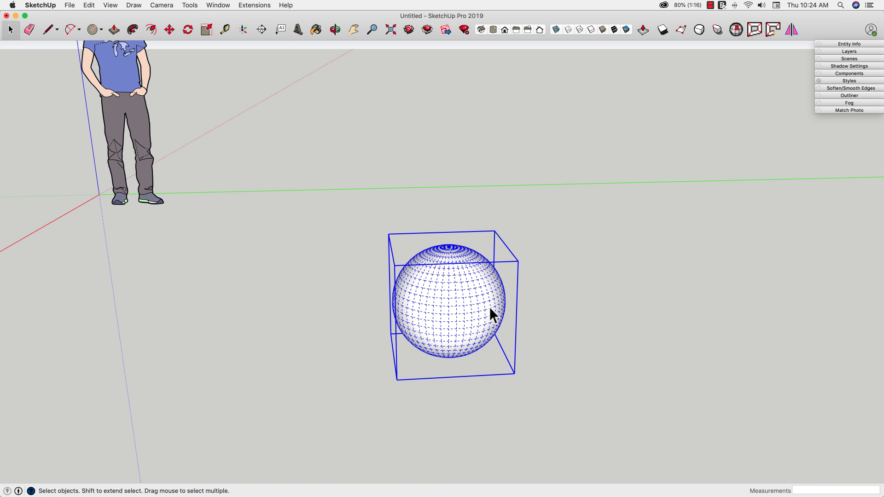
Step: Rotate the sphere group 90 degrees using the Move tool's rotate grip
key(m)
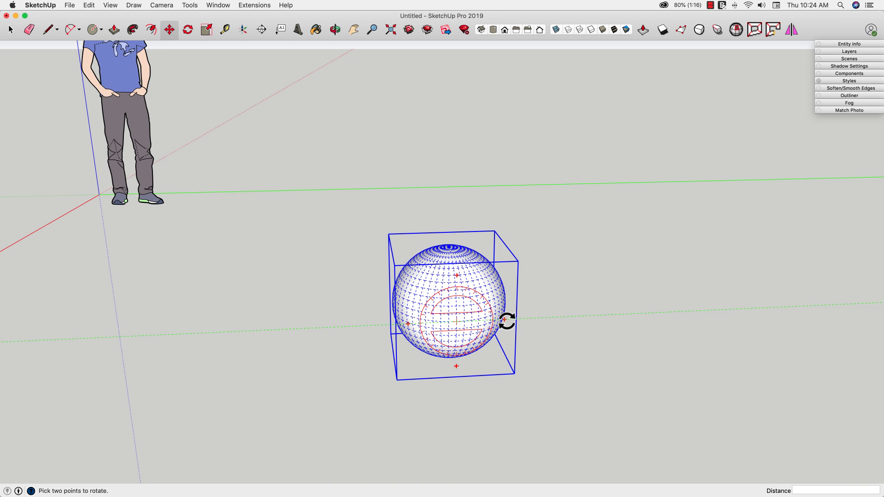
click(506, 320)
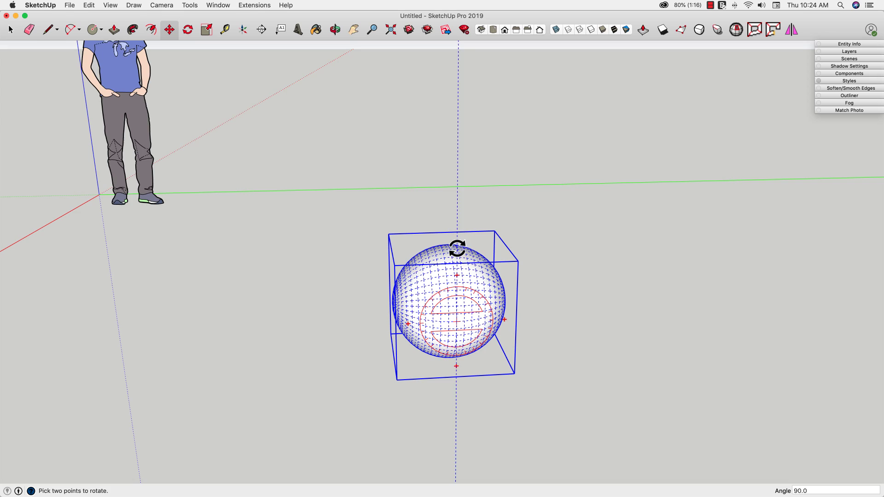
middle_drag(457, 249, 439, 409)
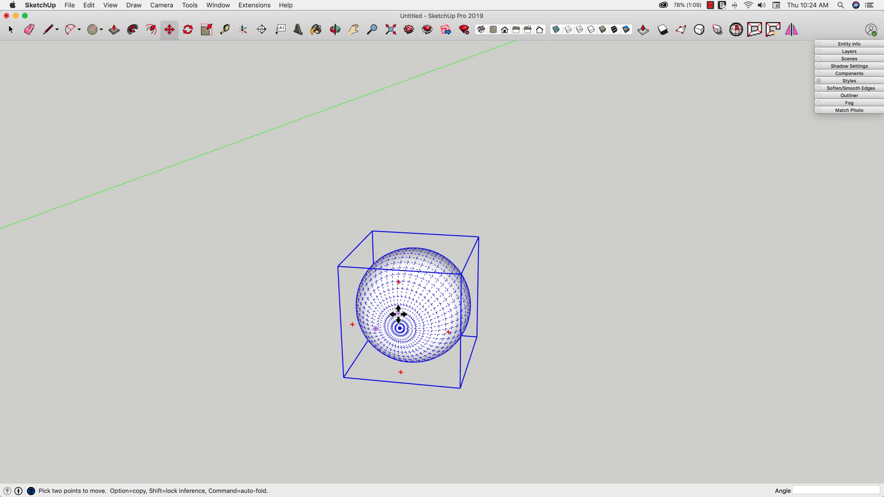
Step: Move the sphere group 12 inches toward the origin
click(398, 329)
scroll(359, 242, down, 5)
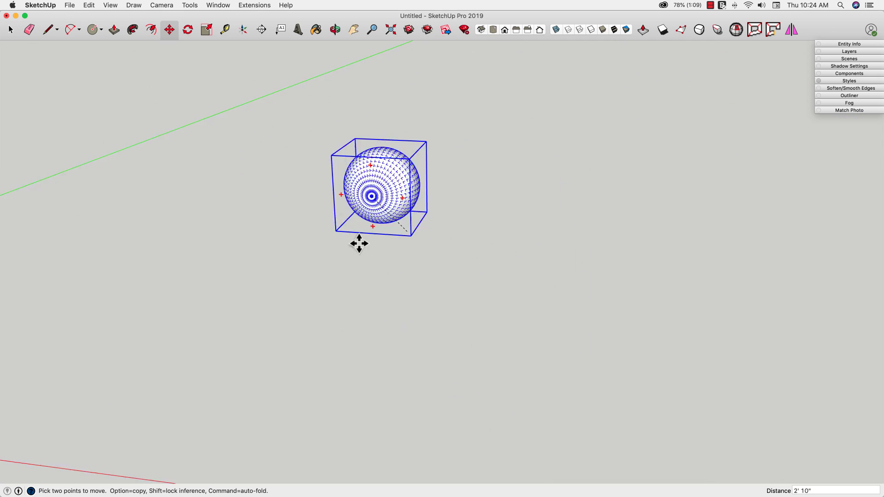
mouse_move(359, 242)
middle_down()
mouse_move(444, 221)
mouse_move(373, 249)
middle_up()
scroll(374, 249, up, 10)
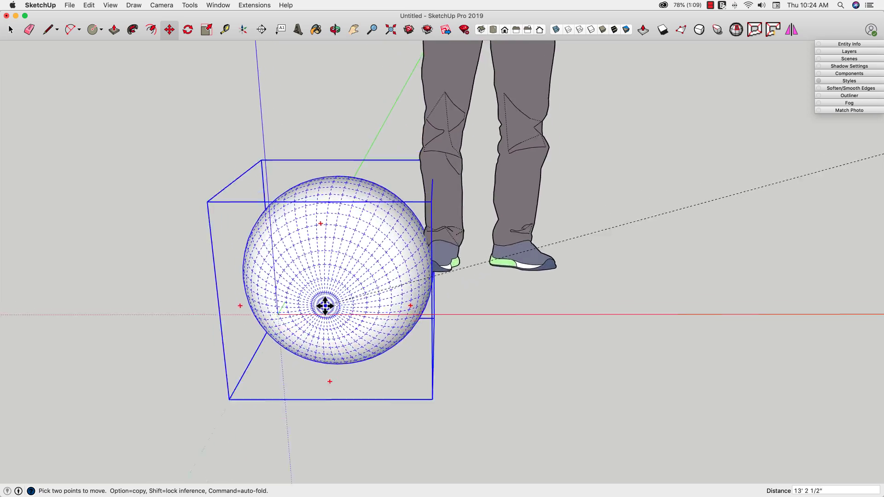
scroll(298, 296, up, 3)
scroll(302, 263, down, 6)
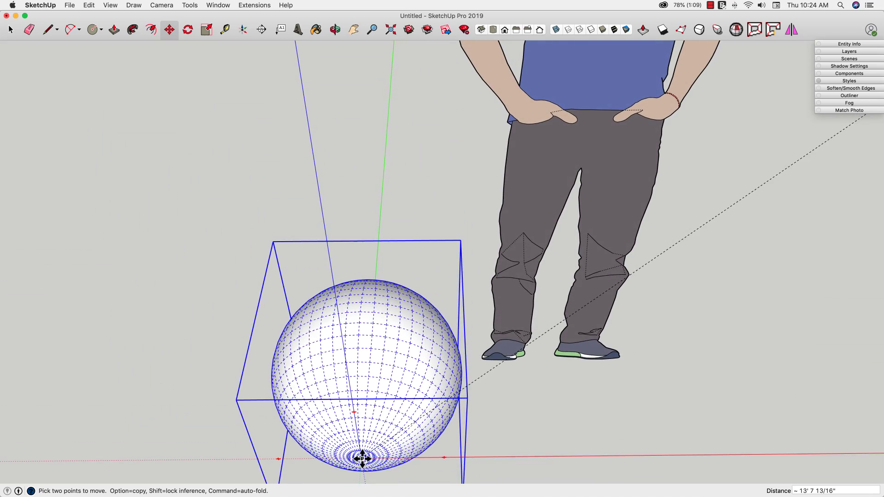
middle_drag(361, 456, 407, 357)
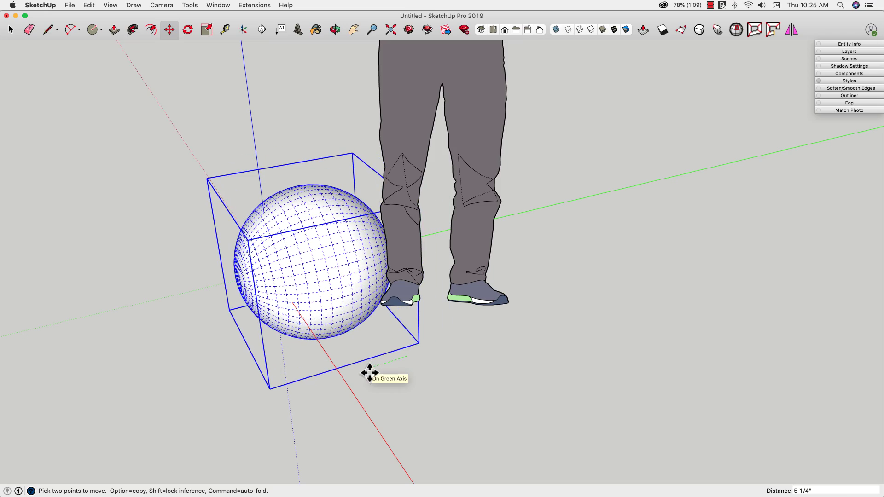
middle_drag(369, 371, 548, 375)
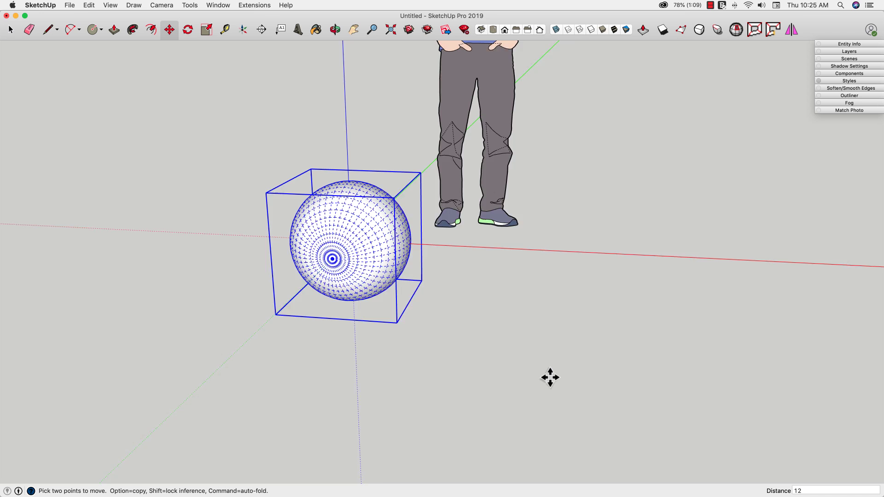
scroll(424, 336, down, 3)
key(e)
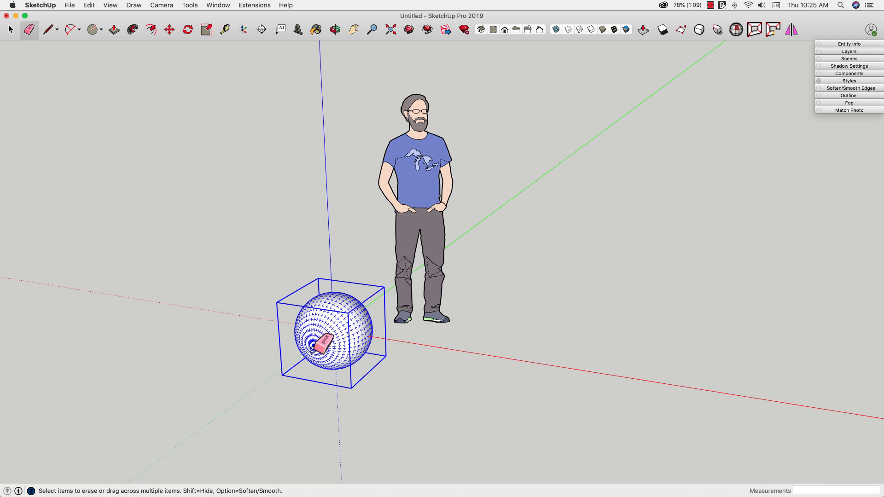
mouse_move(341, 340)
middle_down()
mouse_move(316, 343)
mouse_move(340, 342)
mouse_move(325, 339)
middle_up()
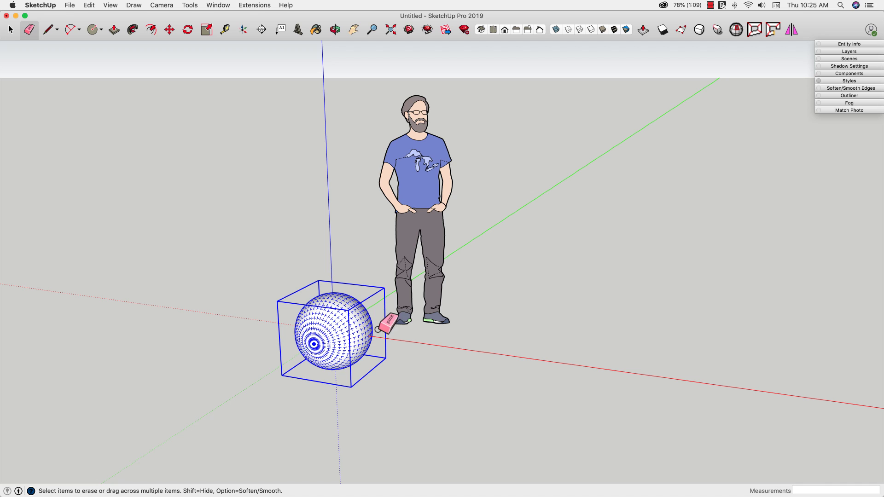
Step: Erase the scale figure and the sphere group with the Eraser
click(397, 325)
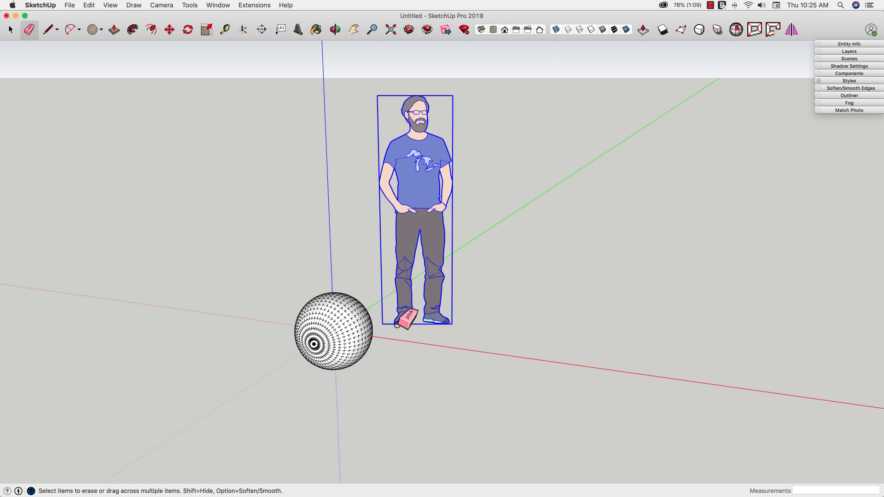
drag(397, 325, 397, 325)
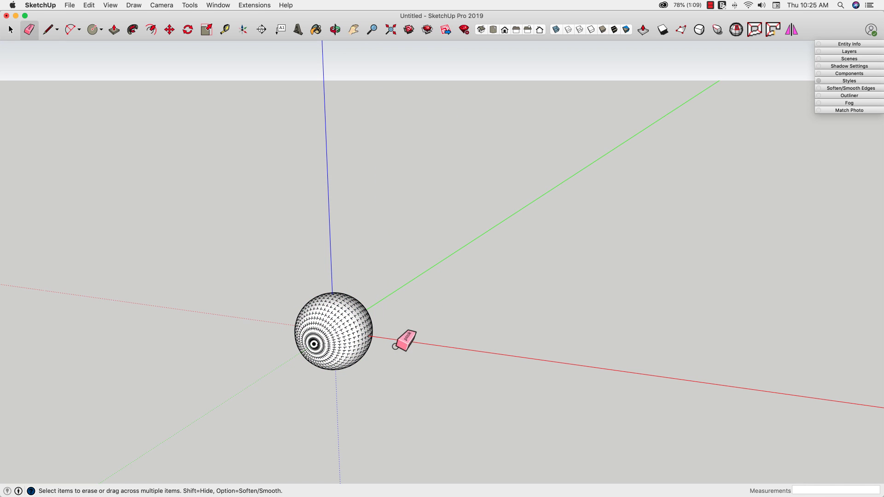
drag(331, 337, 333, 337)
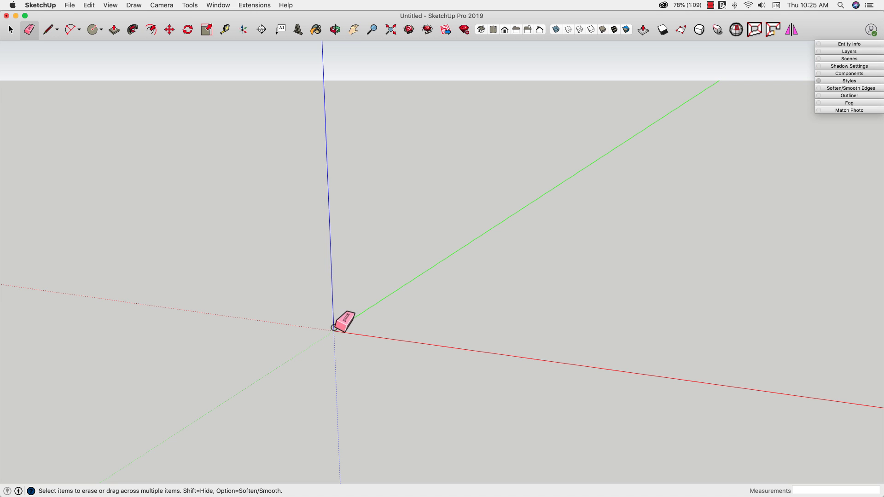
Step: Draw a large circle centred on the origin and a 12-inch circle at its centre
key(c)
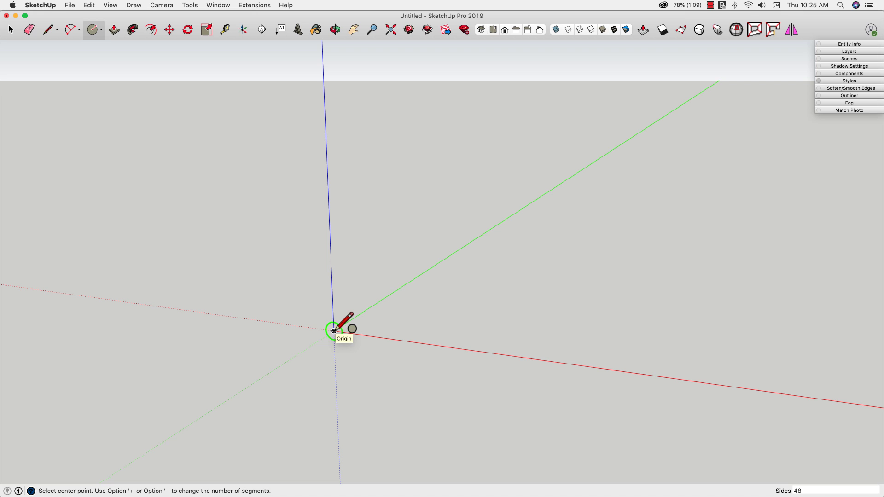
click(333, 332)
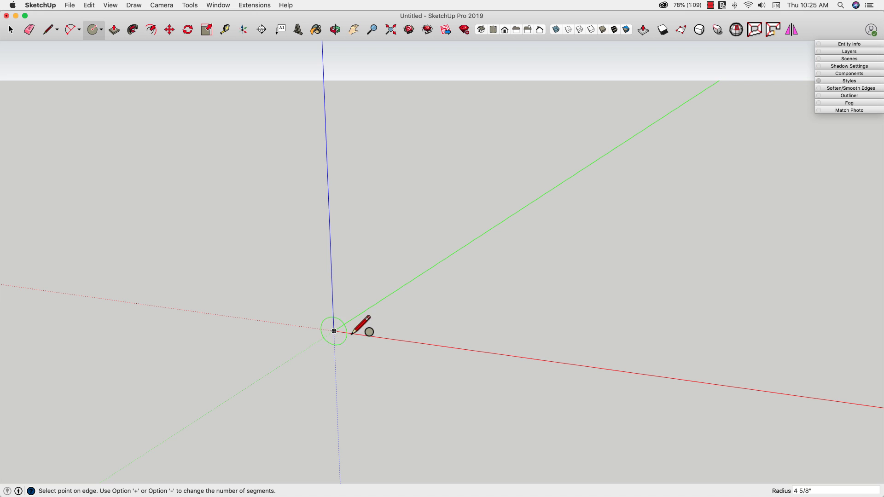
click(486, 352)
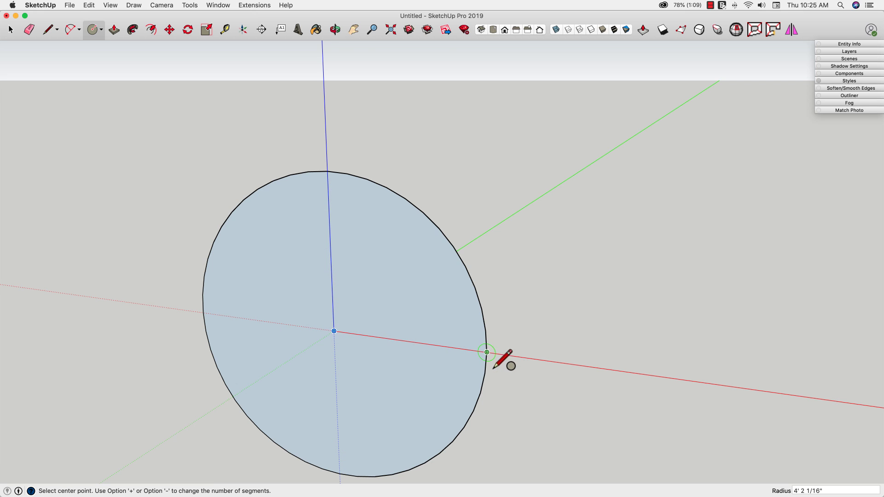
click(334, 331)
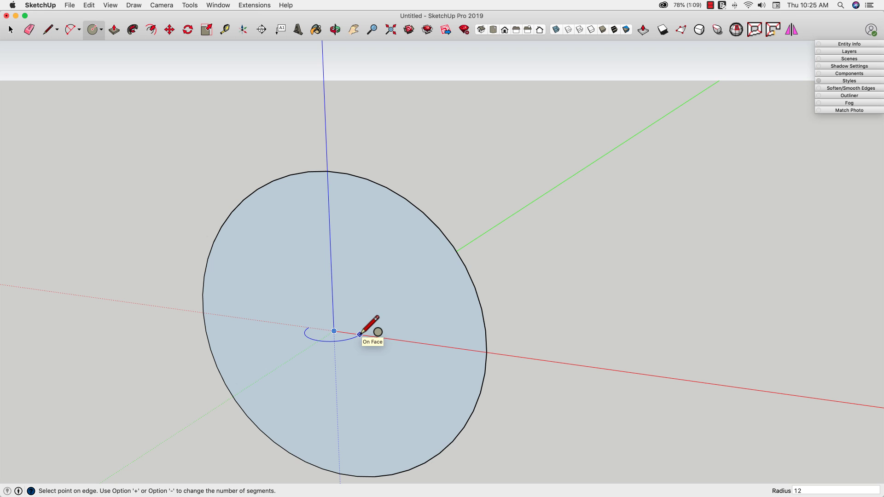
click(359, 335)
Step: Sweep the 12-inch circle's face around the large circle's edge with Follow Me
key(space)
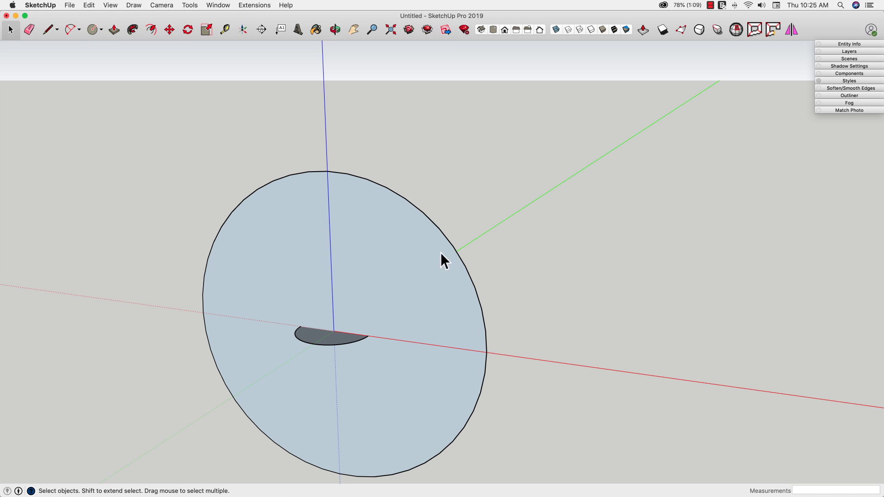
click(454, 250)
click(133, 30)
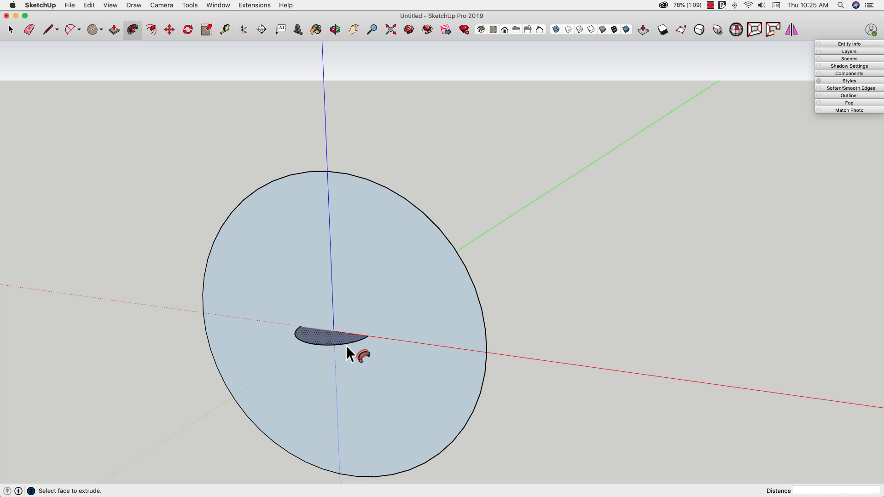
click(333, 340)
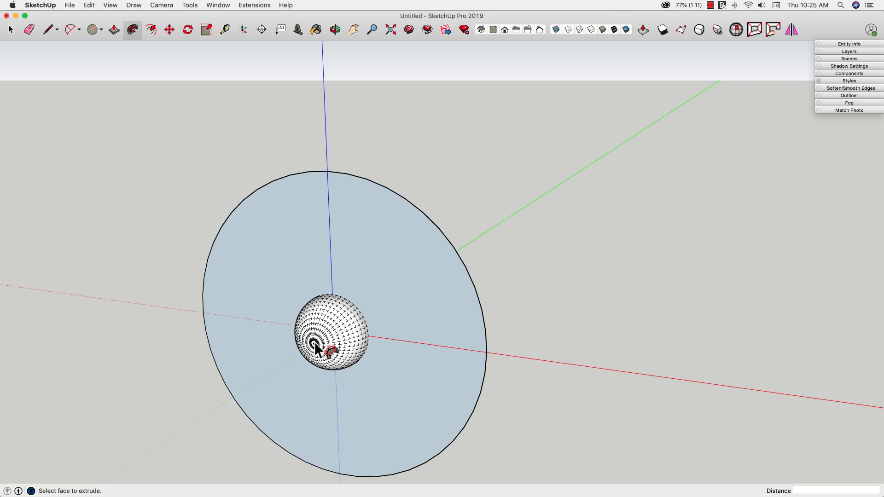
Step: Erase the large path circle, leaving only the sphere at the origin
key(e)
click(429, 215)
key(space)
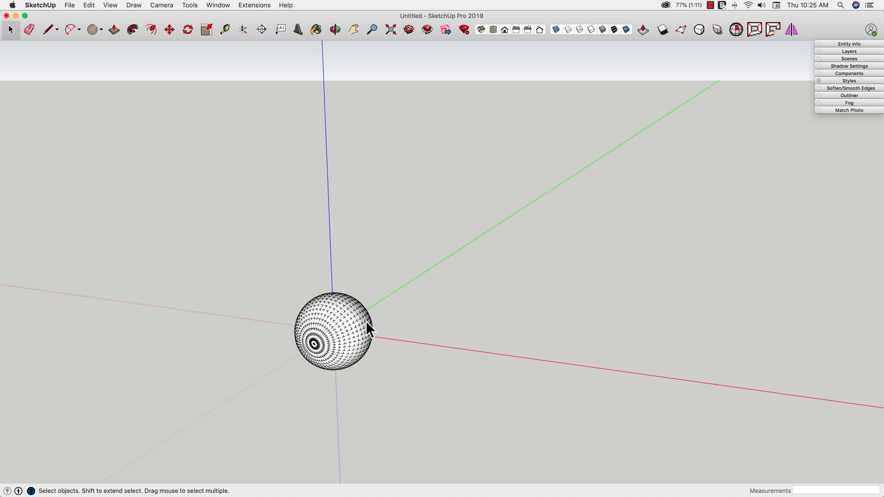
middle_drag(367, 323, 390, 333)
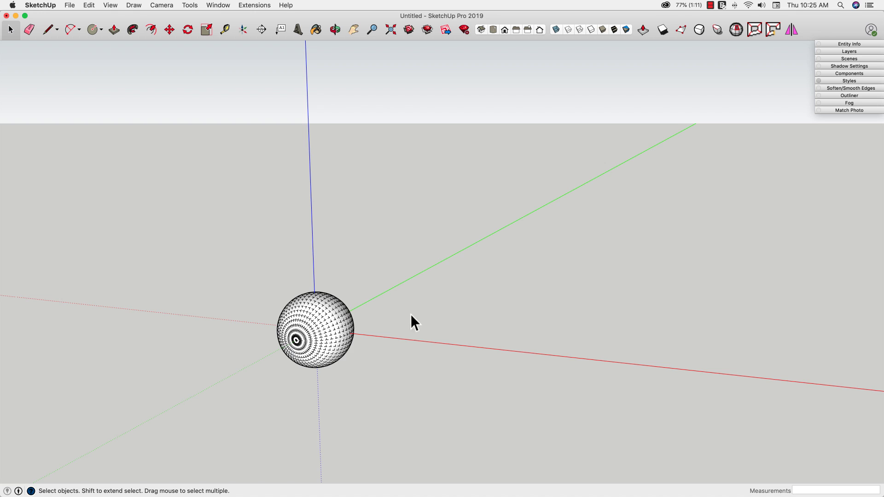
Step: Draw a flat ground circle and an upright circle through its centre
mouse_move(410, 314)
middle_down()
mouse_move(416, 305)
mouse_move(387, 322)
middle_up()
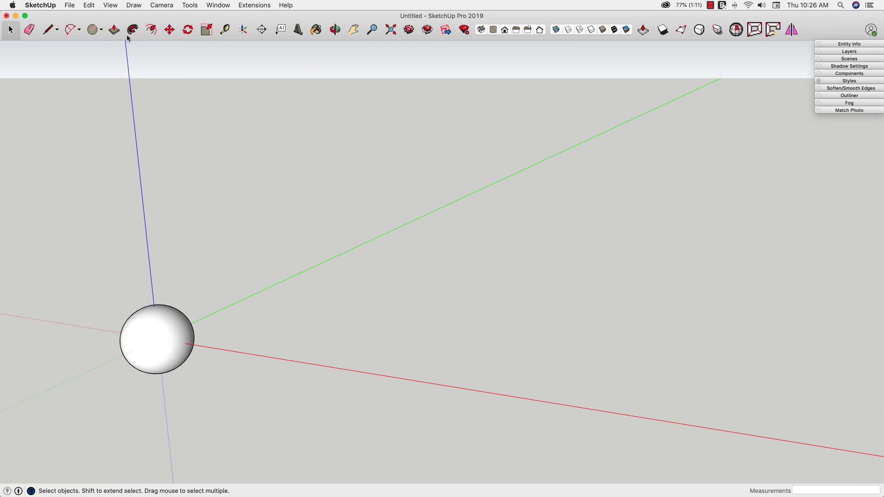
click(94, 30)
middle_drag(479, 324, 415, 296)
click(414, 298)
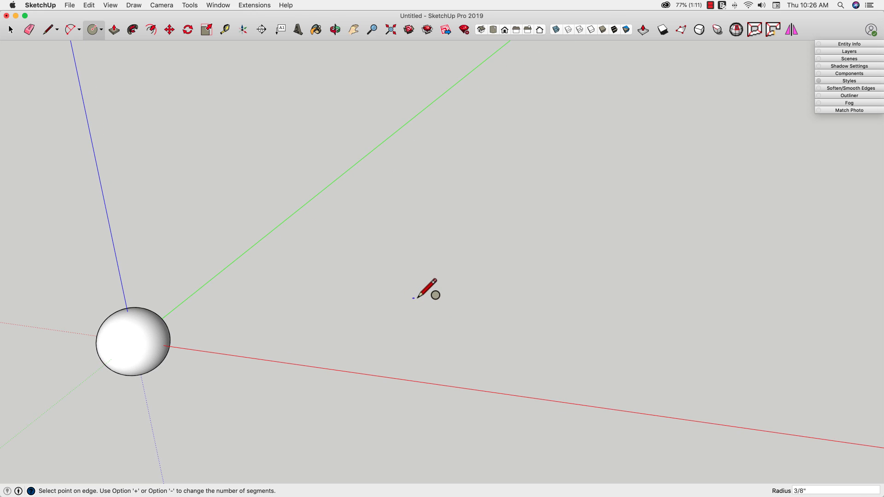
click(442, 302)
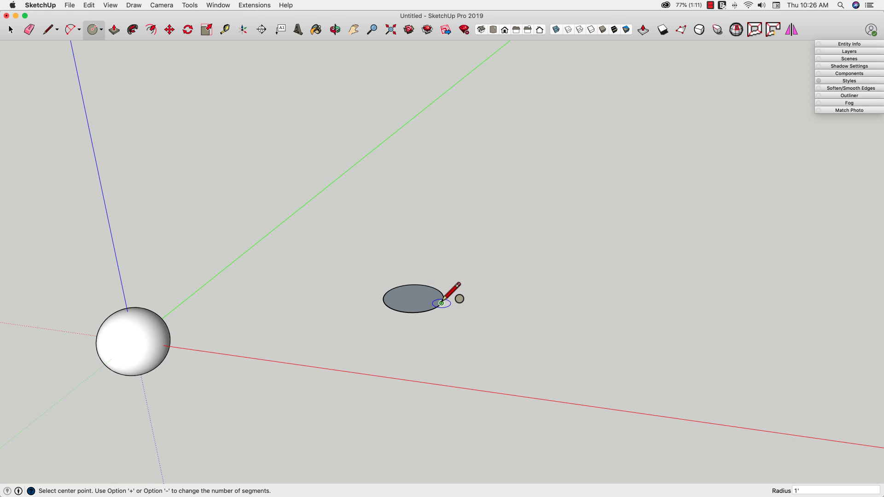
click(414, 298)
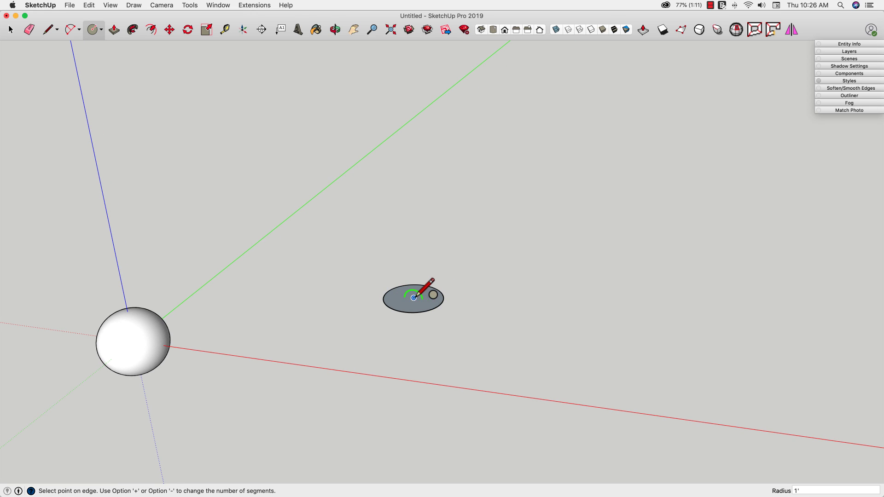
click(442, 301)
Step: Sweep the upright disc around the flat circle with Follow Me into a sphere
key(space)
middle_drag(443, 302, 397, 365)
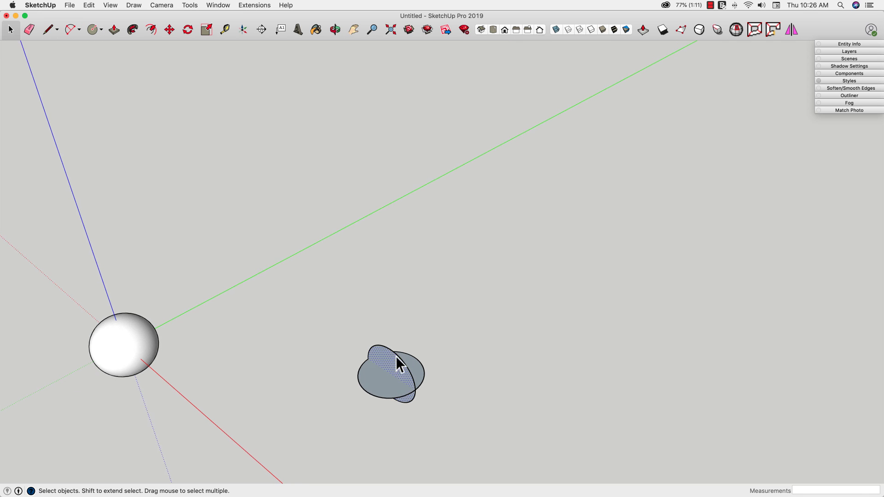
click(132, 30)
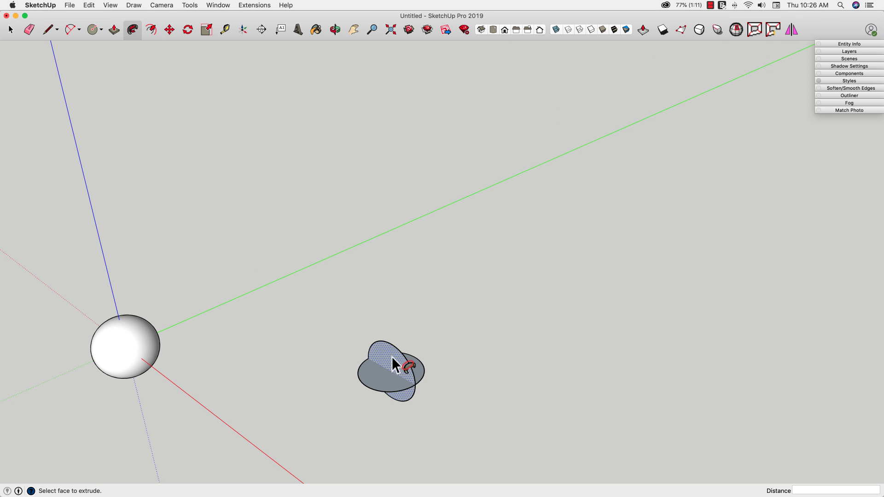
click(396, 387)
mouse_move(434, 366)
middle_down()
mouse_move(431, 349)
mouse_move(394, 383)
mouse_move(300, 391)
mouse_move(249, 352)
mouse_move(349, 314)
mouse_move(319, 371)
mouse_move(339, 378)
middle_up()
key(space)
click(336, 379)
Step: Reverse the second sphere's faces so the white outer side faces out
double_click(336, 379)
right_click(336, 379)
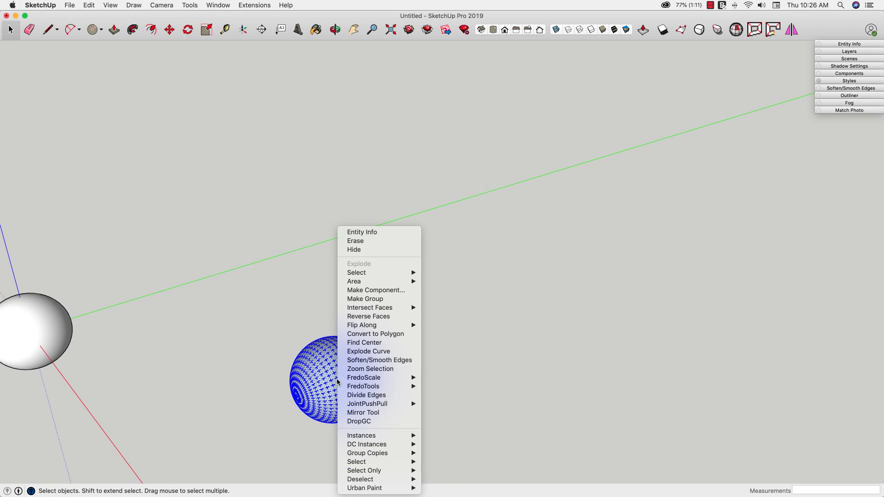
click(374, 317)
mouse_move(339, 390)
middle_down()
mouse_move(352, 375)
mouse_move(400, 363)
middle_up()
click(400, 363)
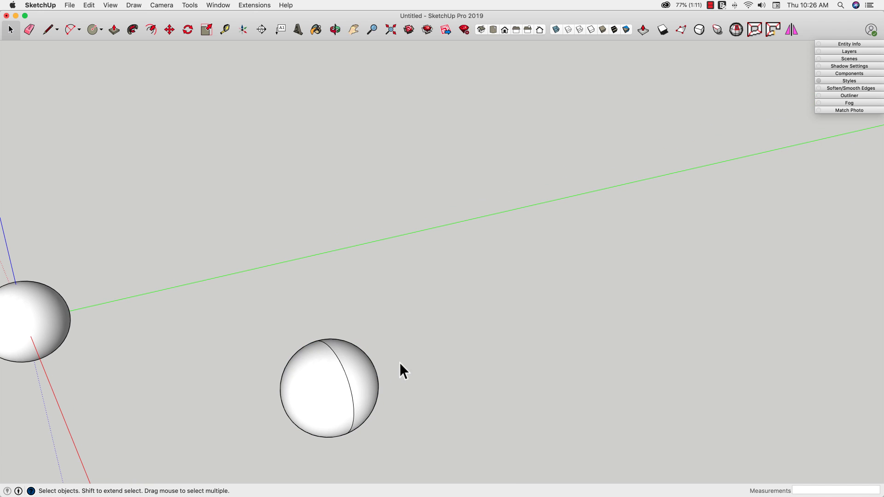
Step: Try moving the sphere's seam edge, then cancel so the sphere stays intact
click(350, 389)
key(m)
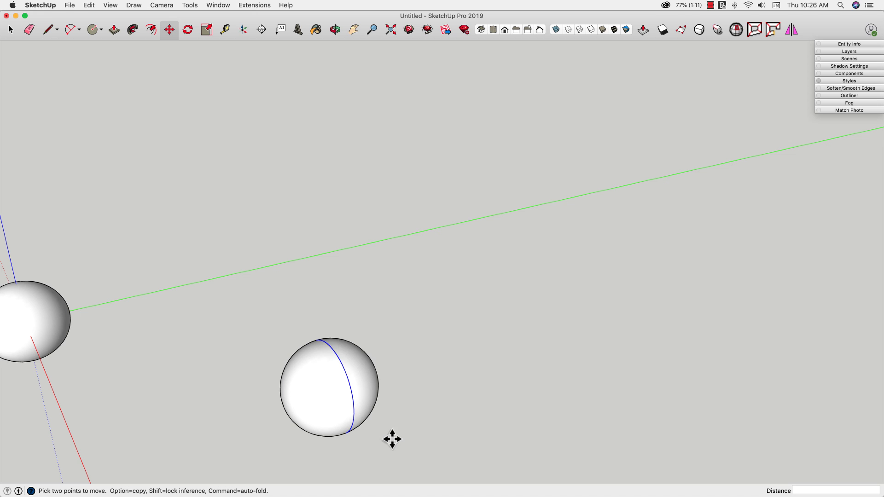
click(391, 439)
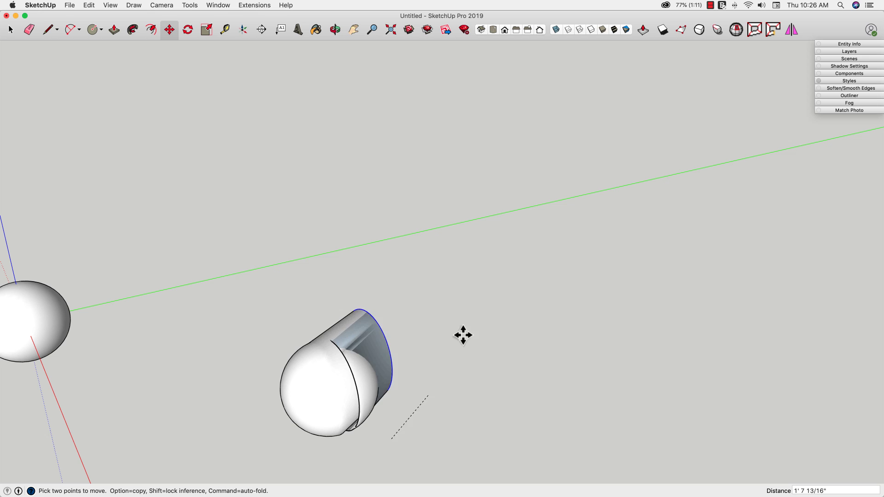
key(Escape)
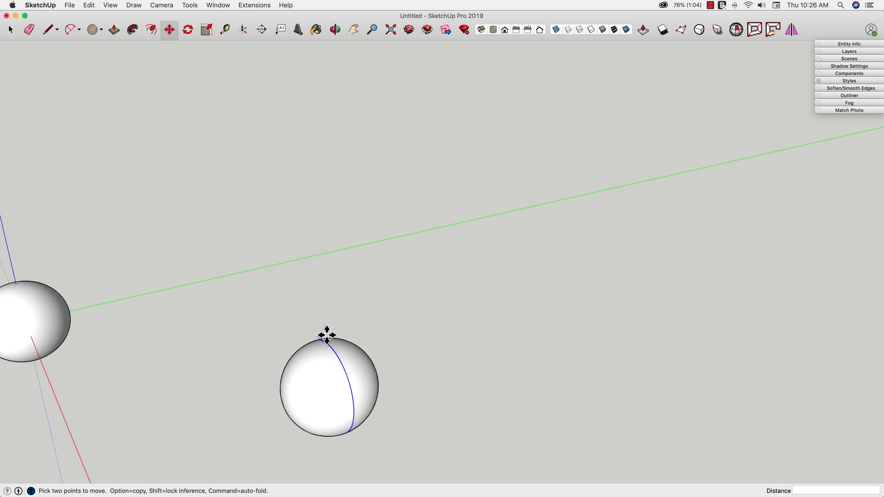
key(space)
middle_drag(340, 366, 314, 373)
Step: Hide one hemisphere, then bring it back with Edit > Unhide > Last
click(317, 381)
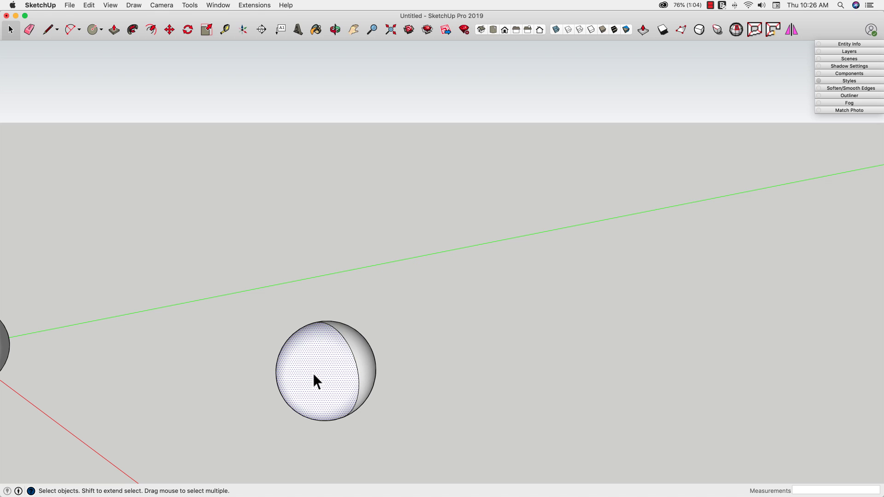
right_click(311, 358)
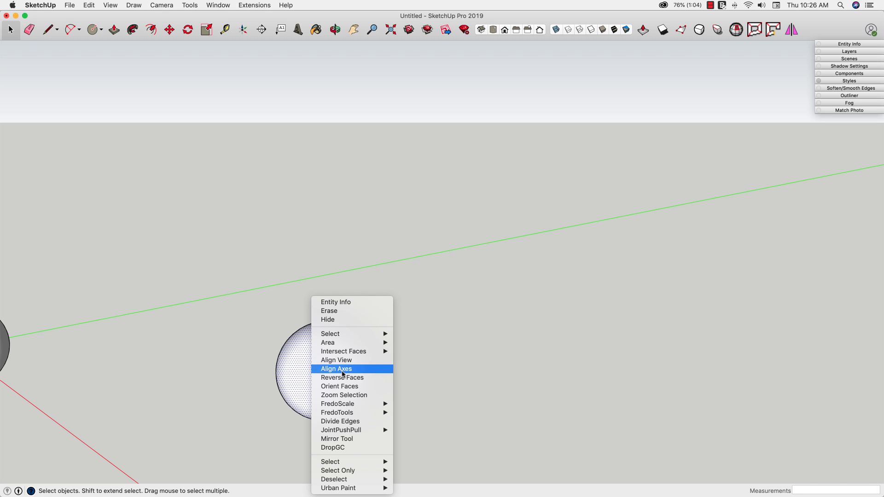
click(326, 320)
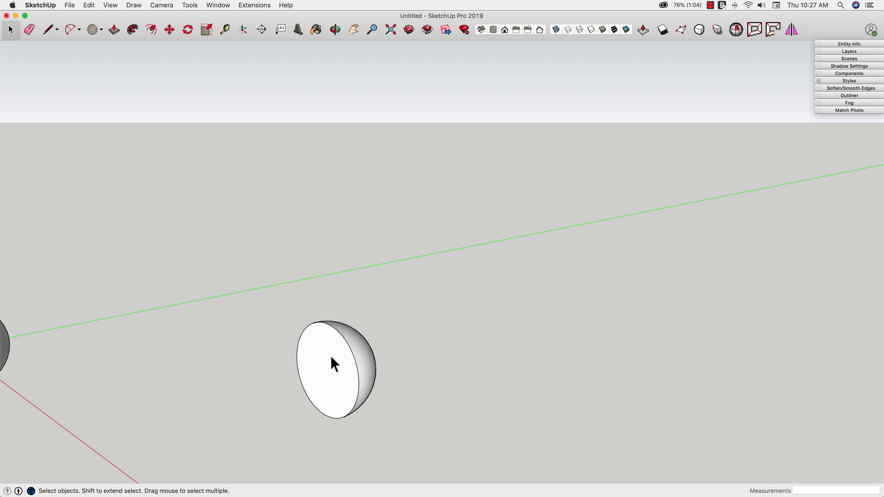
key(Escape)
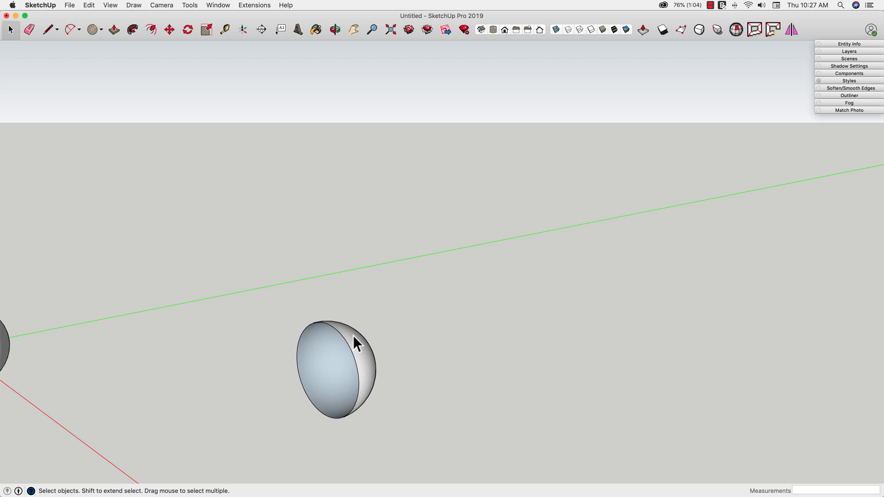
click(89, 5)
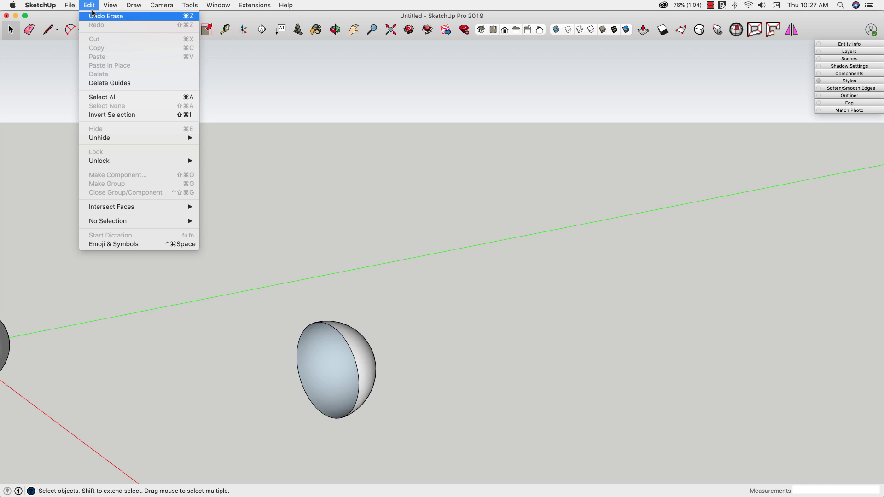
mouse_move(183, 138)
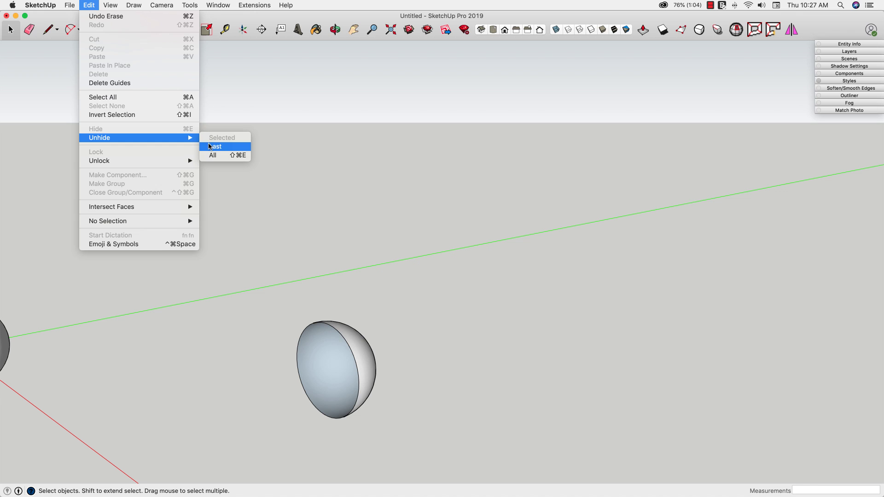
click(216, 146)
Step: Select the whole sphere and enable Soften coplanar in Soften Edges at 36 degrees
click(338, 349)
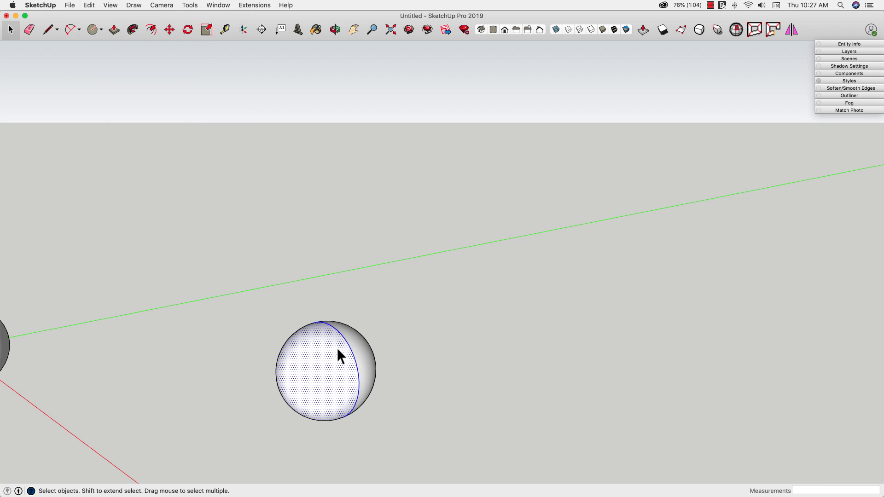
triple_click(337, 349)
right_click(337, 350)
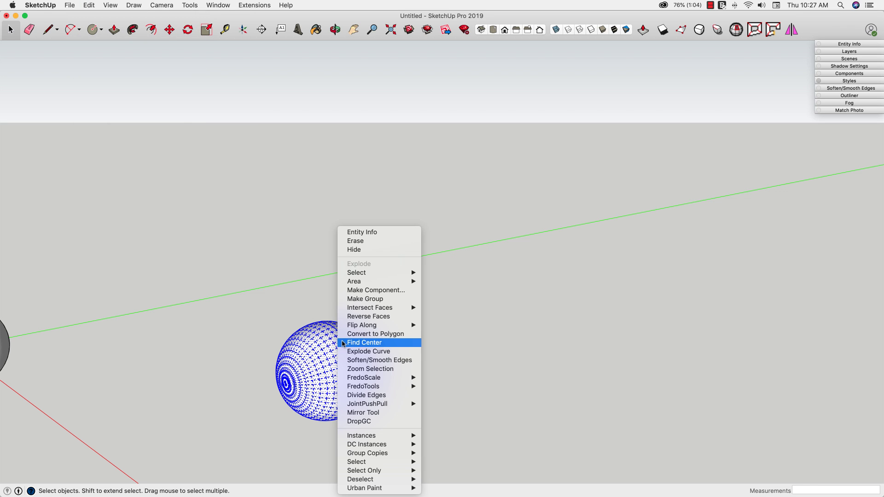
click(584, 221)
click(584, 220)
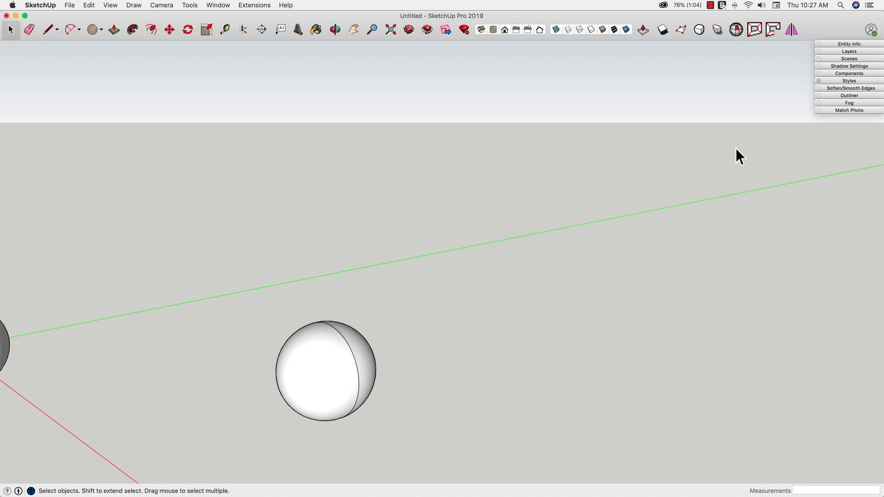
click(314, 354)
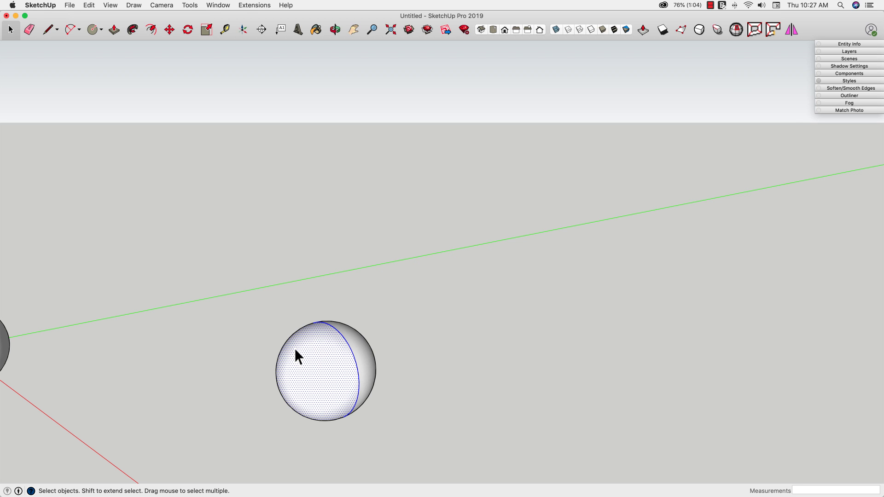
triple_click(295, 348)
click(855, 89)
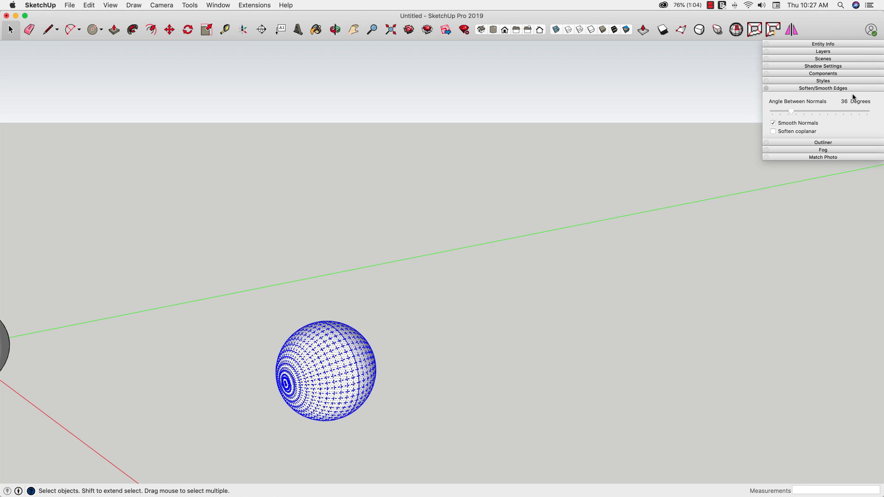
click(775, 132)
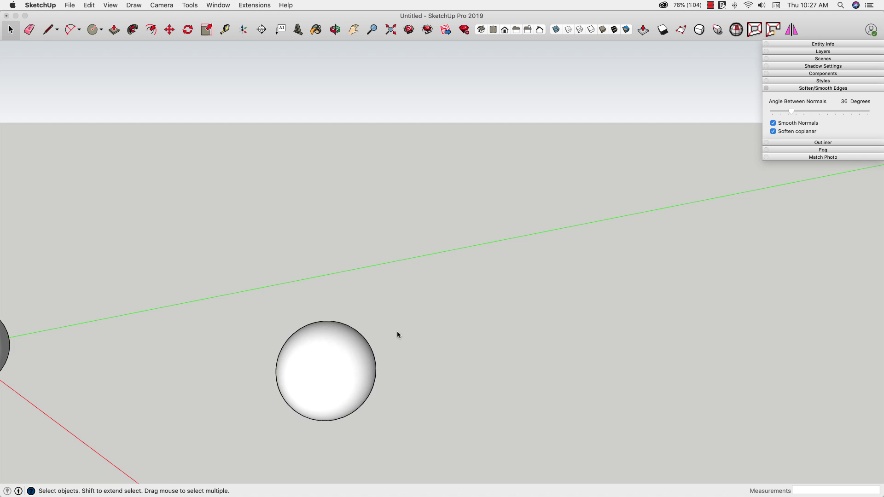
middle_drag(397, 334, 272, 327)
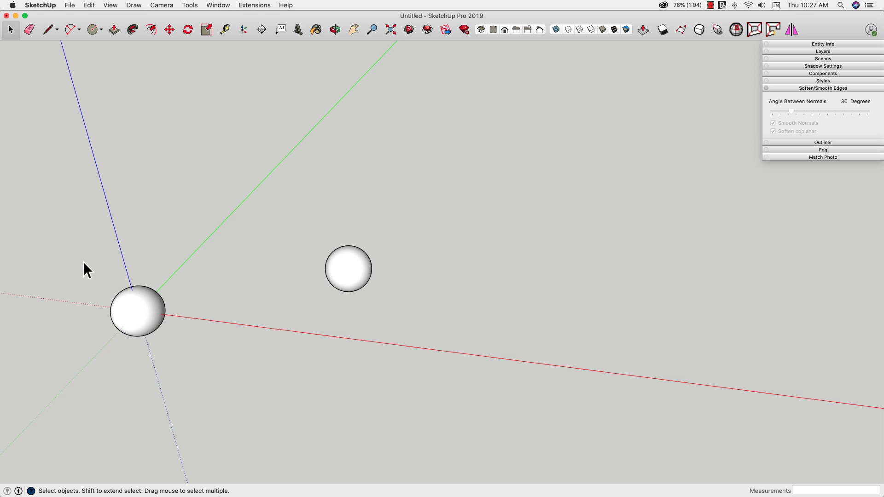
Step: Select both spheres with a selection box and delete them, leaving the origin empty
middle_drag(352, 224, 199, 251)
drag(104, 196, 412, 364)
key(Delete)
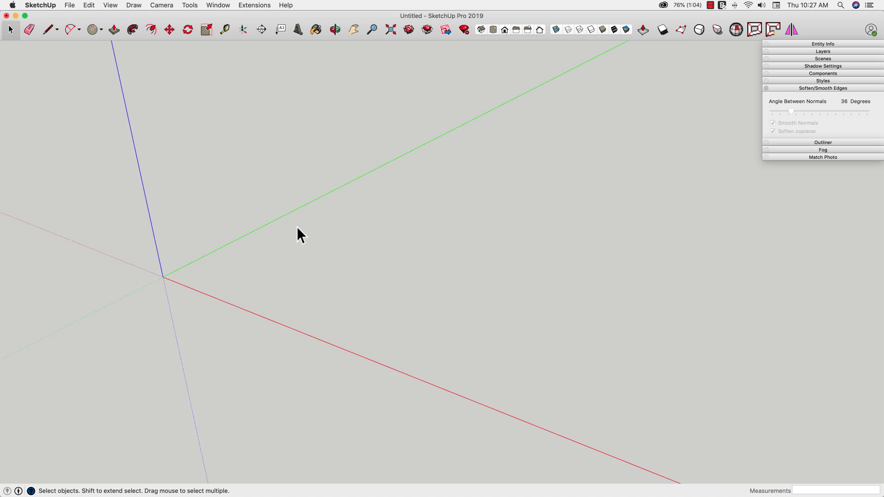
middle_drag(297, 228, 313, 313)
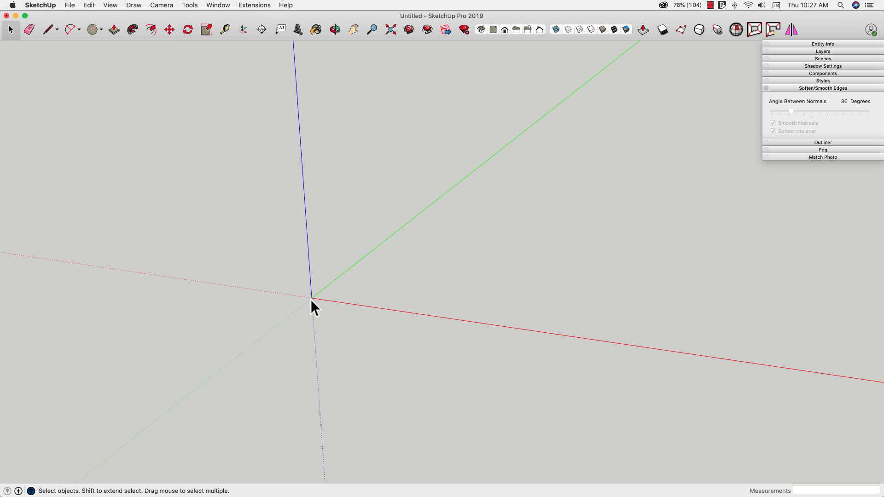
Step: Draw two perpendicular circles centred on the origin
key(c)
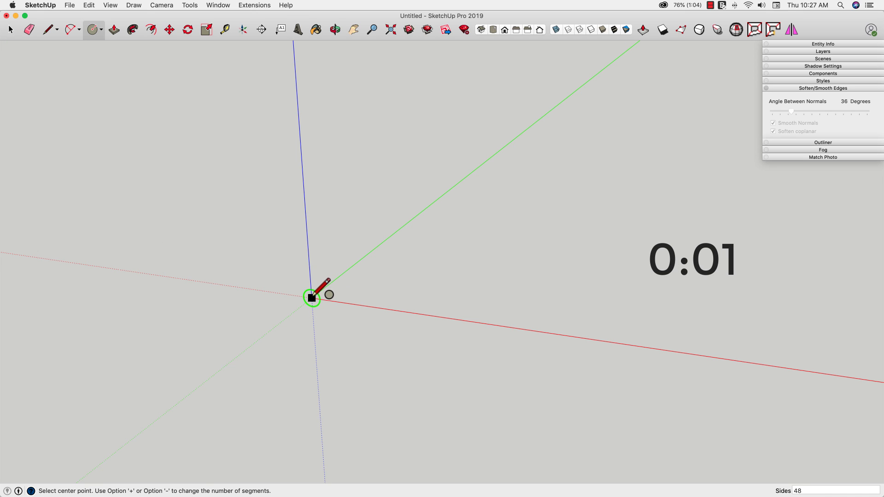
click(312, 298)
click(386, 302)
click(276, 292)
click(358, 300)
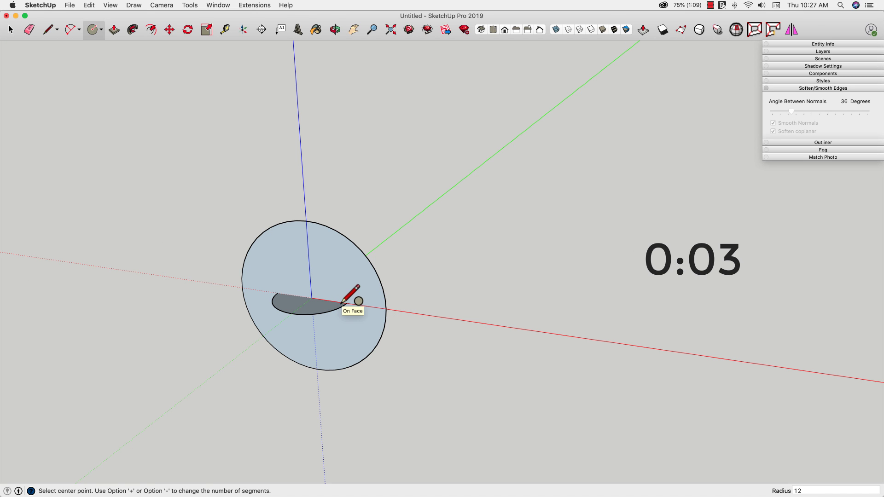
Step: Sweep the disc around the circular path with Follow Me, then erase the leftover path circle
key(space)
click(300, 221)
click(133, 29)
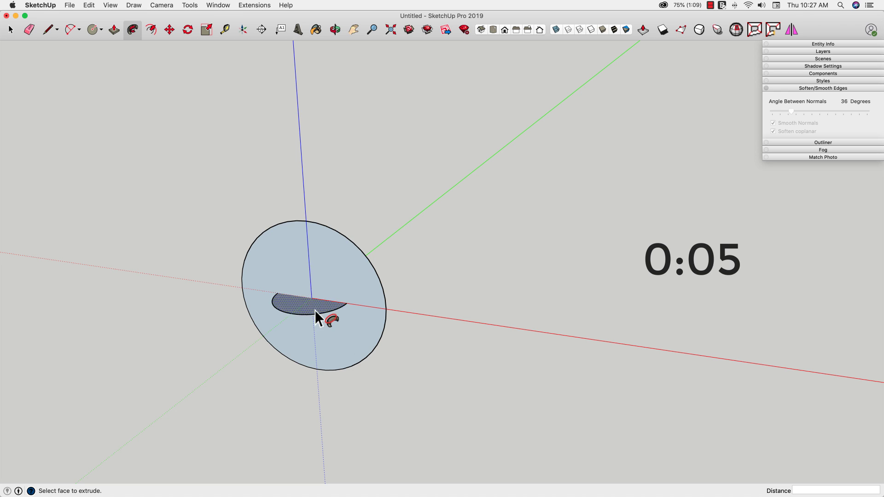
click(323, 306)
key(e)
click(366, 251)
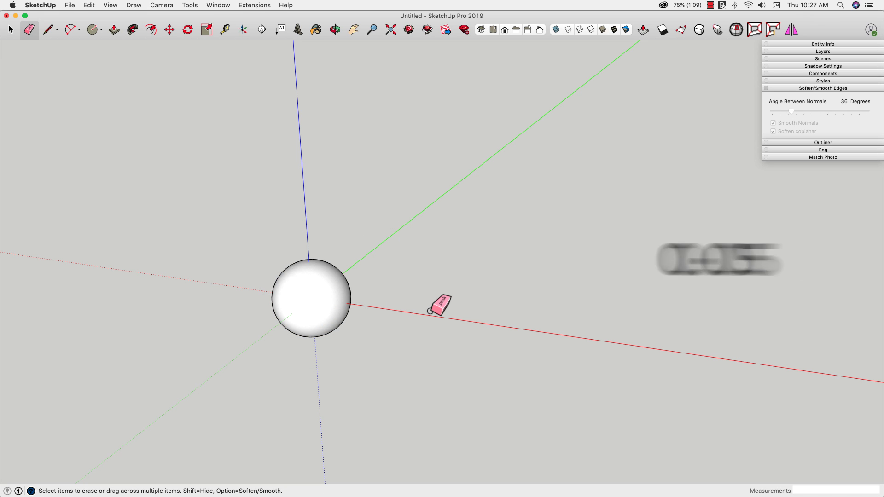